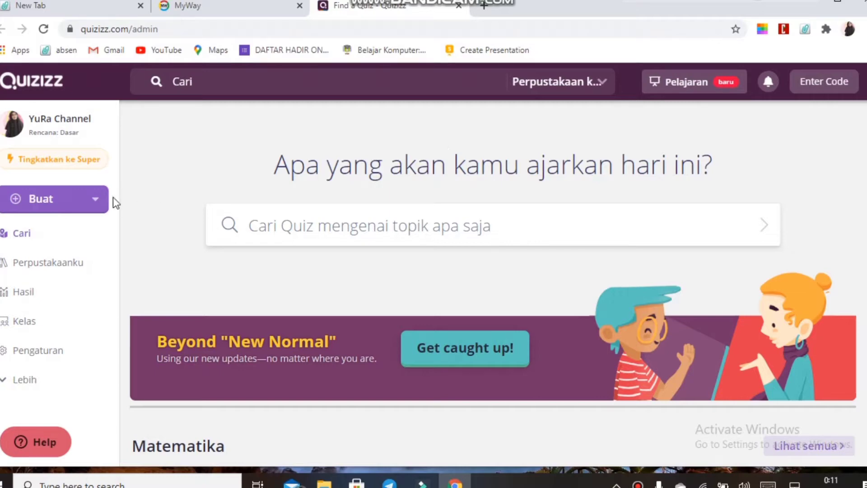
Step: Open the 10-question draft quiz "KLASIFIKASI ISIM BERDASARKAN JENIS DAN JUMLAHNYA" from the personal library for editing
left_click(88, 267)
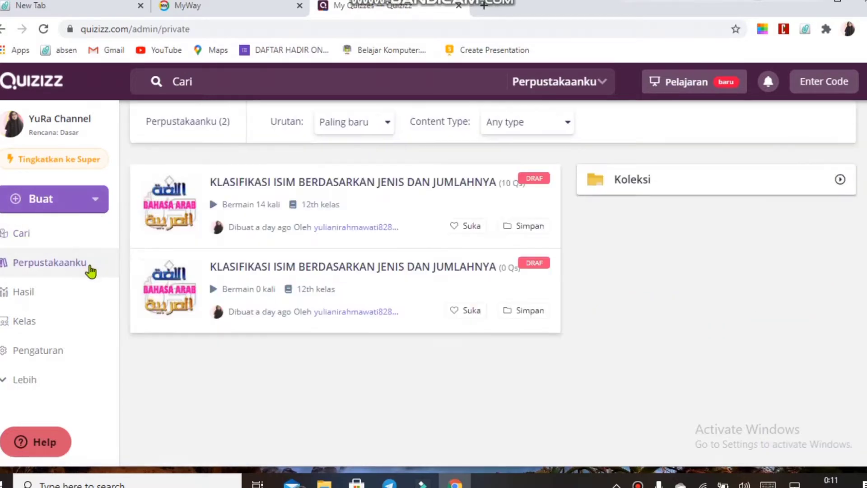
left_click(290, 213)
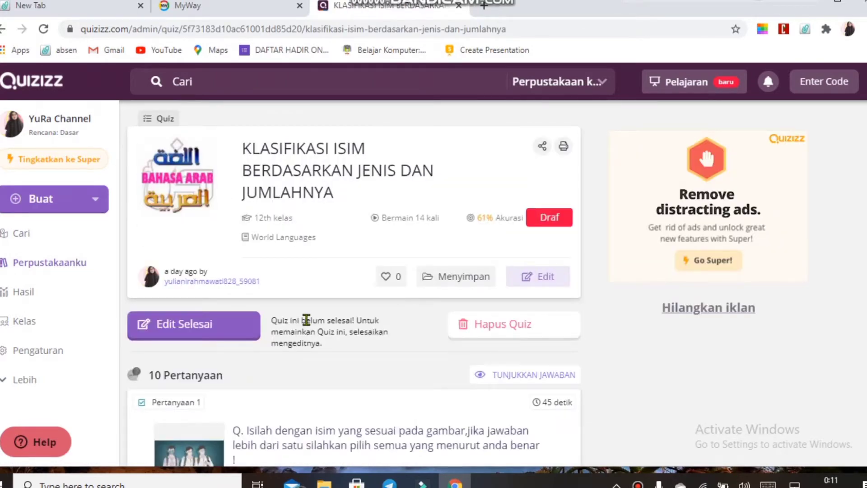
scroll(328, 326, "down", 2)
scroll(329, 326, "down", 2)
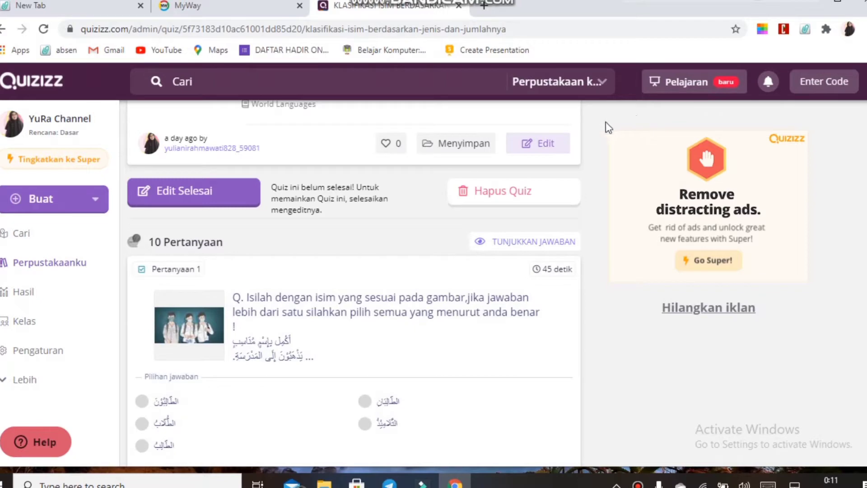
left_click(558, 148)
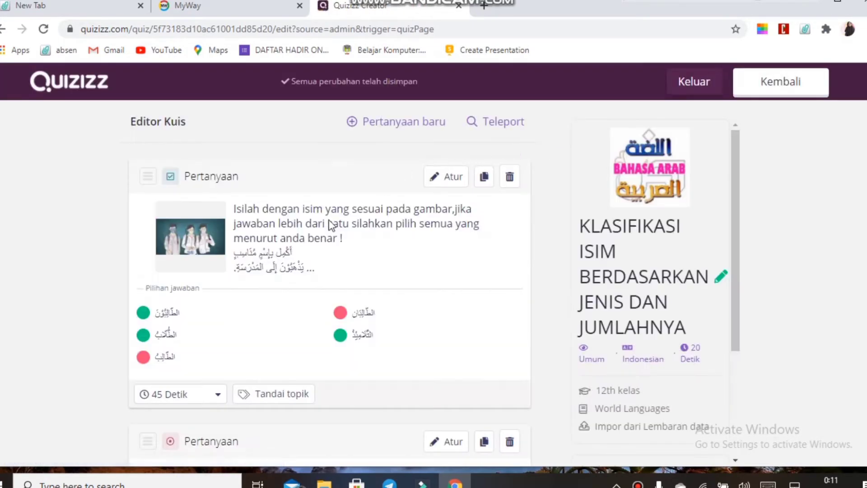
Step: Review all the quiz's questions, their answer options and their time limits in the editor
scroll(348, 295, "down", 3)
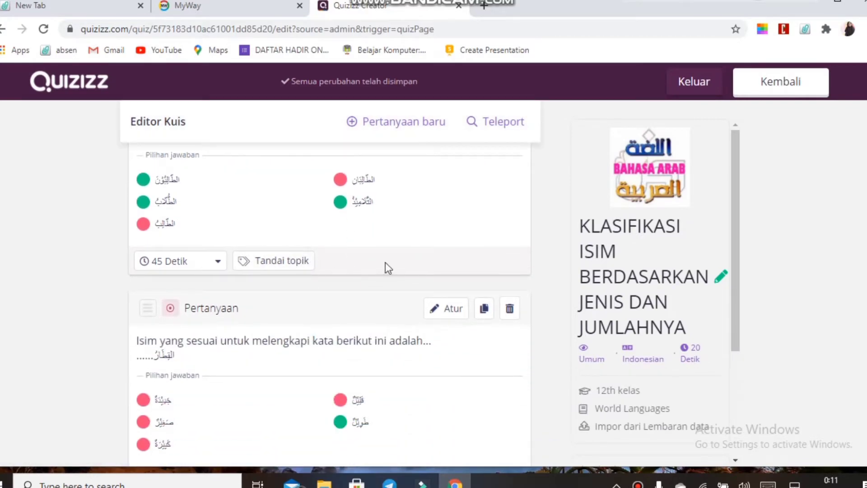
scroll(227, 282, "down", 3)
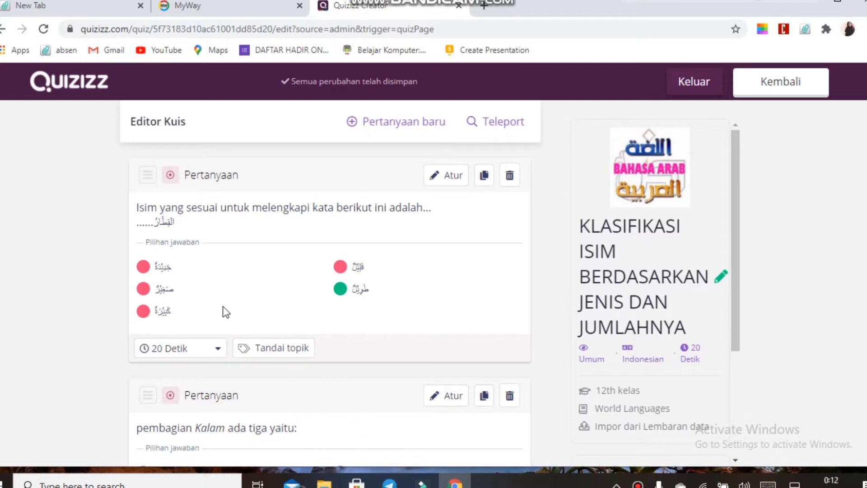
scroll(226, 311, "down", 3)
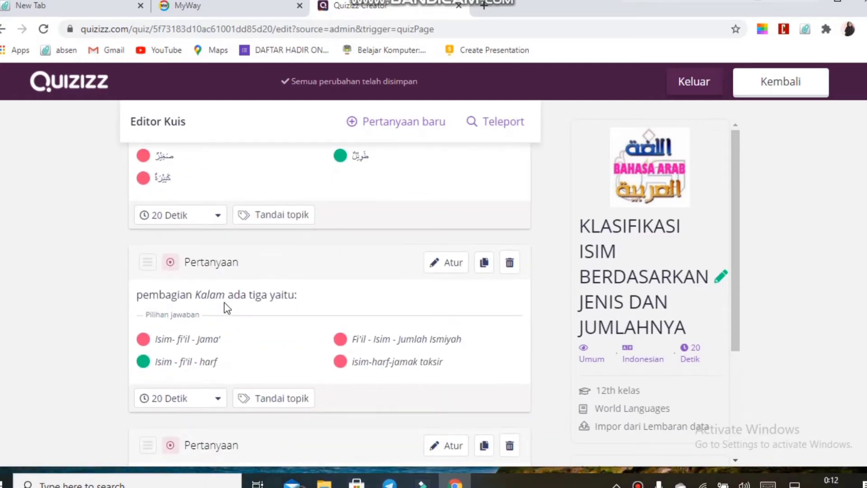
scroll(224, 302, "down", 10)
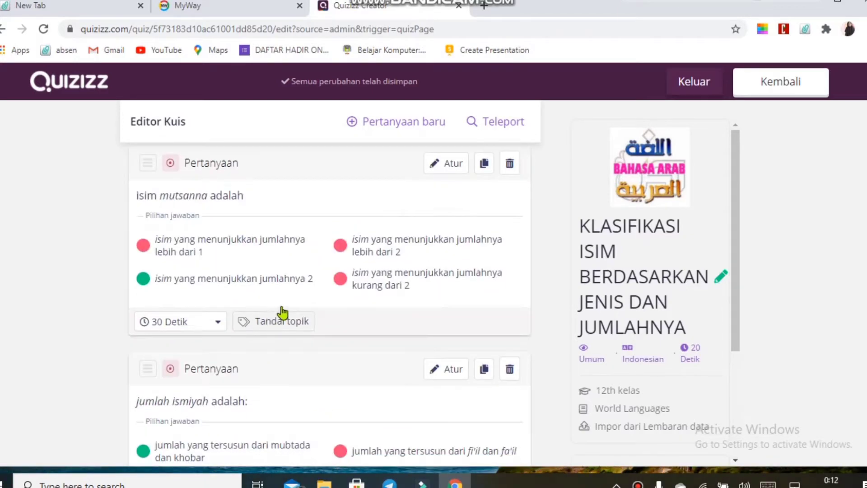
scroll(316, 312, "down", 13)
scroll(342, 305, "down", 6)
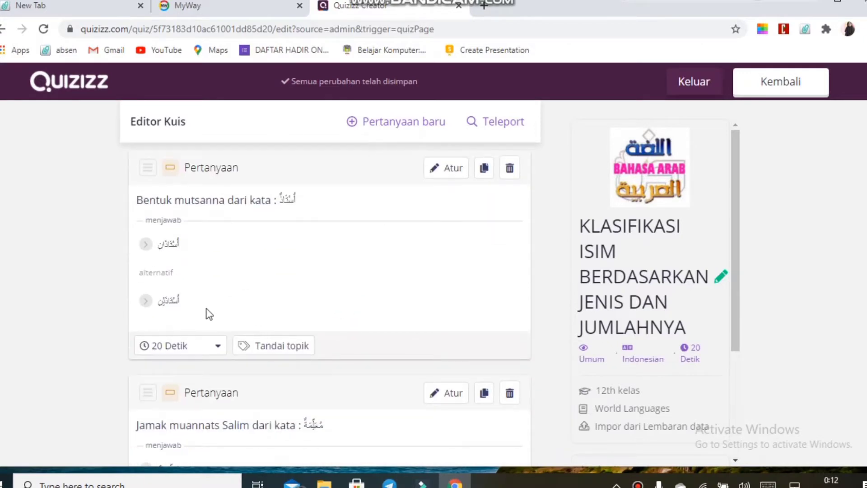
scroll(207, 312, "down", 5)
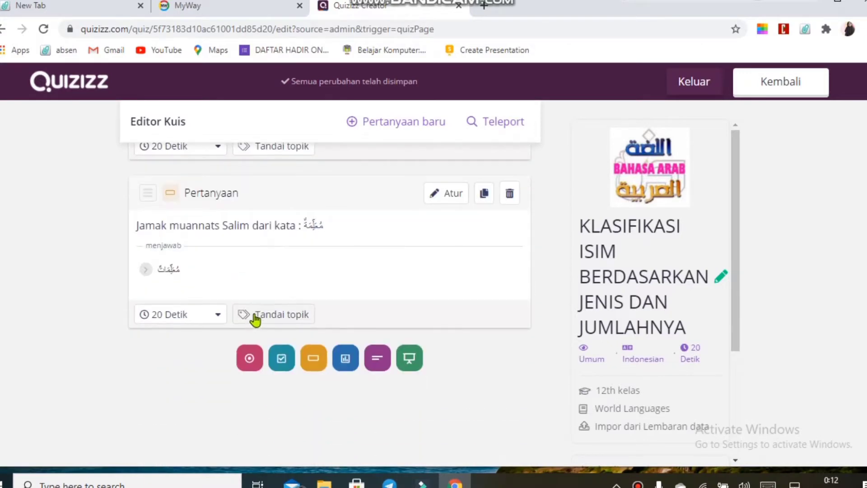
scroll(268, 301, "up", 4)
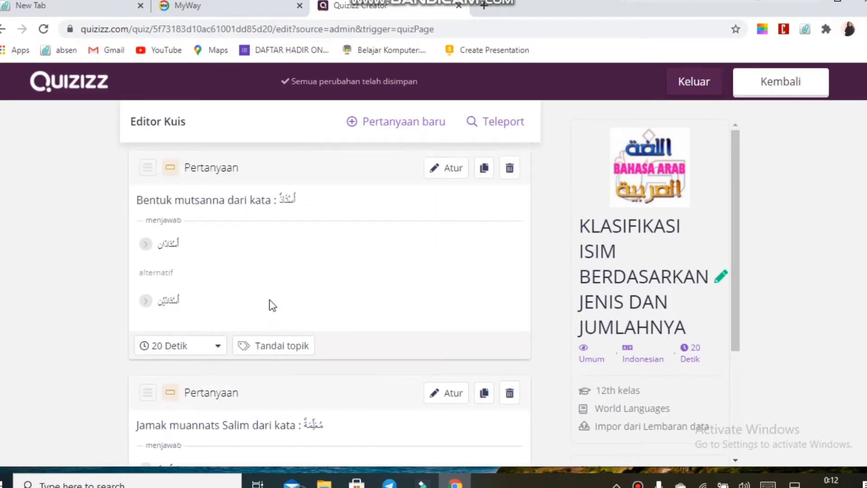
scroll(271, 303, "up", 3)
scroll(131, 293, "up", 3)
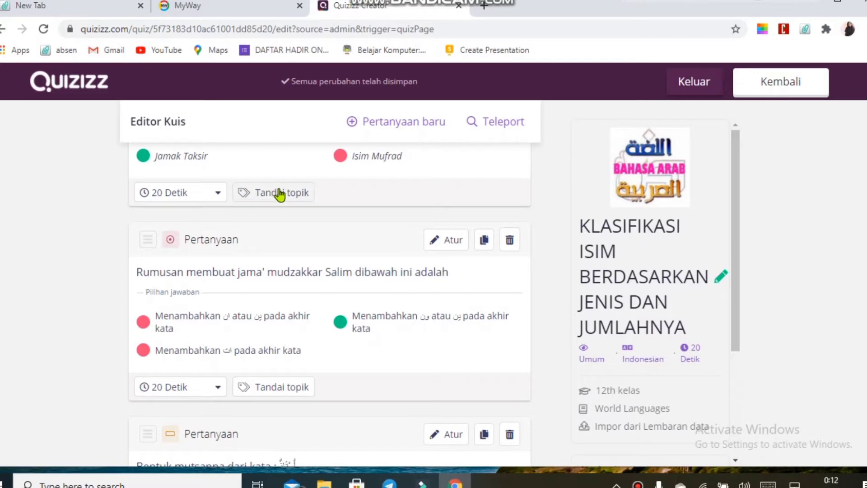
scroll(280, 194, "up", 4)
scroll(283, 213, "up", 2)
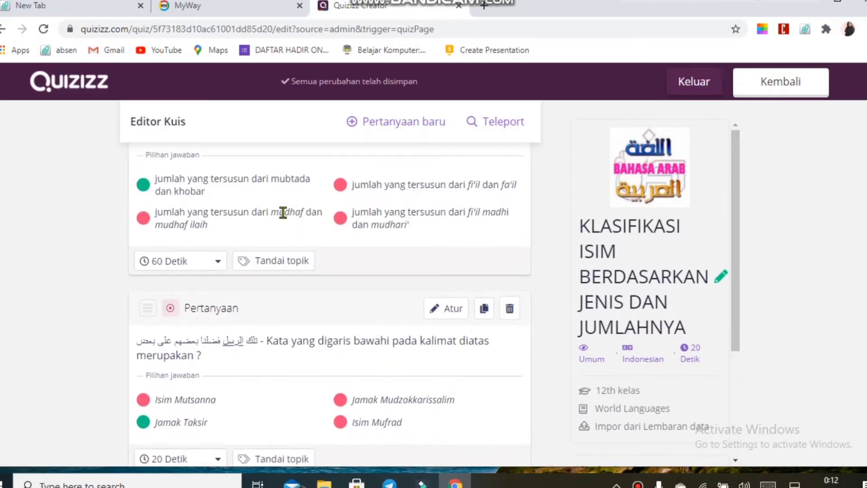
scroll(284, 212, "up", 3)
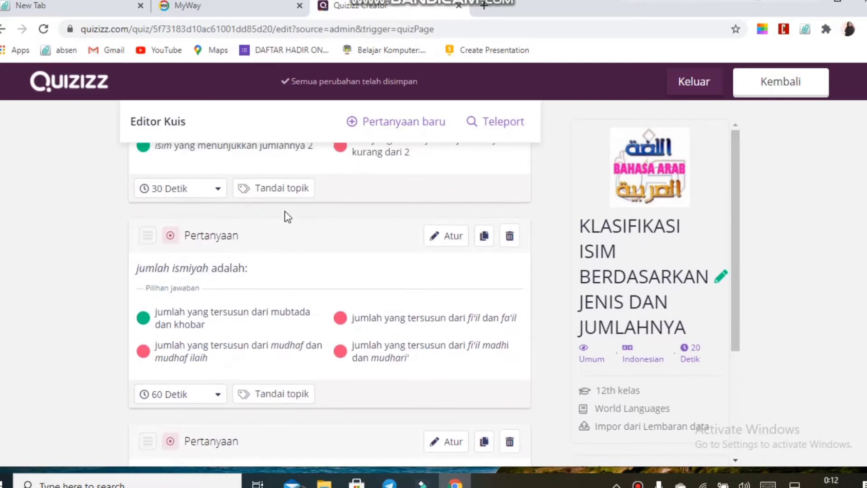
scroll(284, 212, "up", 7)
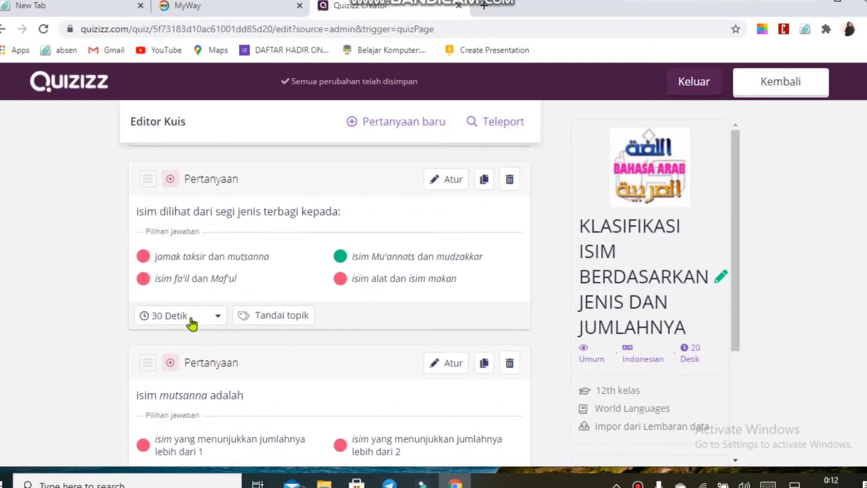
scroll(193, 318, "up", 4)
scroll(208, 301, "up", 5)
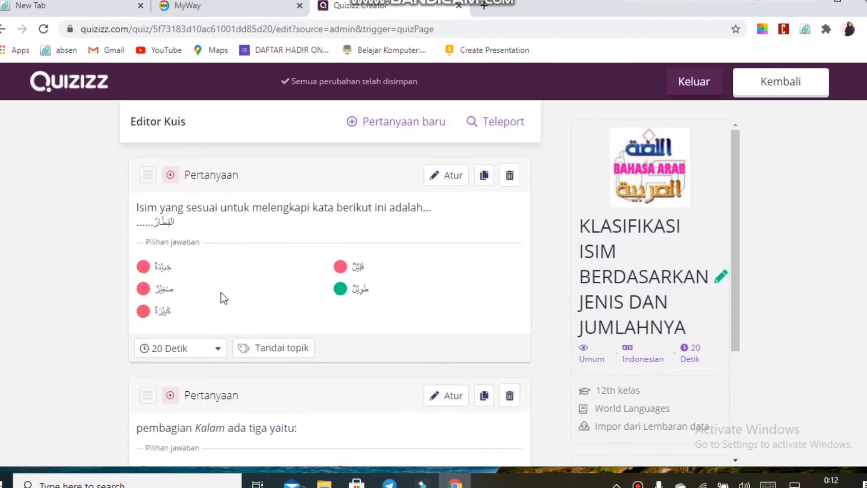
scroll(221, 291, "up", 4)
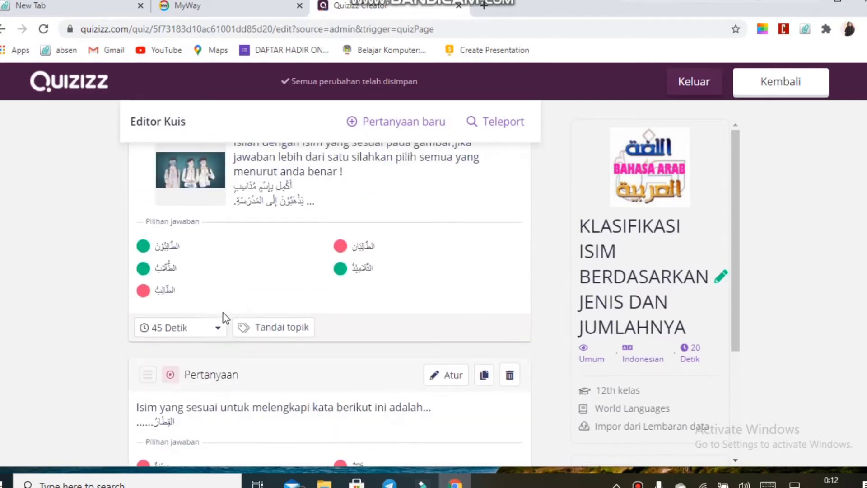
Step: Examine the available time limits for the first question, without choosing a different one
left_click(221, 333)
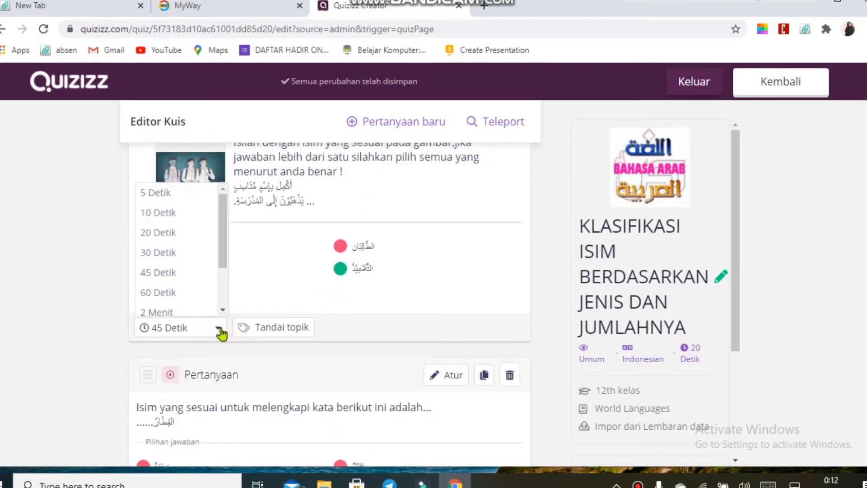
scroll(206, 293, "down", 2)
scroll(181, 271, "up", 2)
scroll(180, 262, "down", 2)
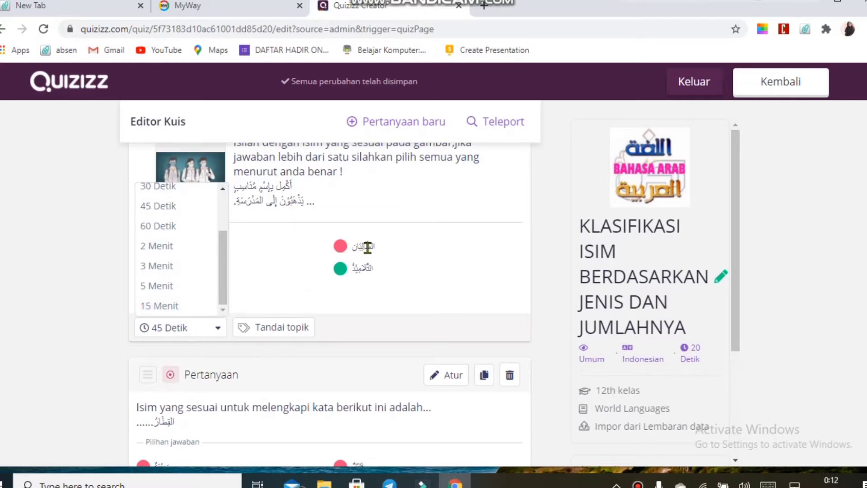
left_click(436, 222)
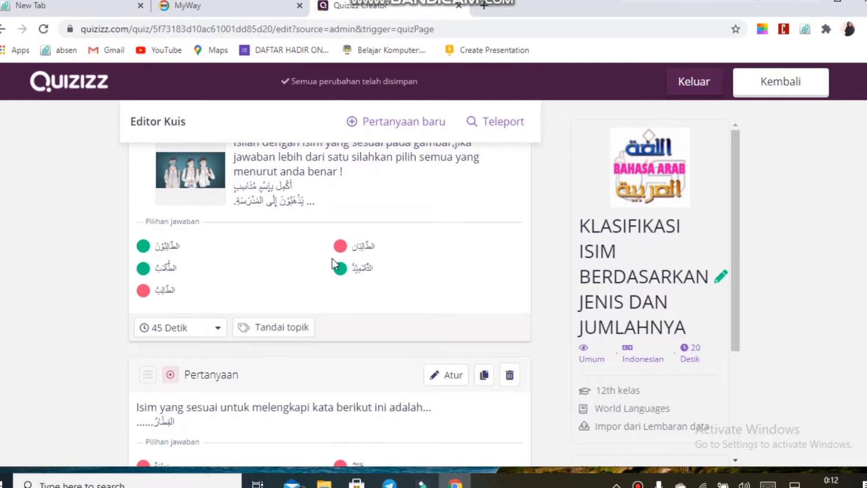
Step: Set the time limit of the question "pembagian Kalam ada tiga yaitu" to 30 seconds
scroll(332, 258, "down", 3)
scroll(285, 259, "down", 1)
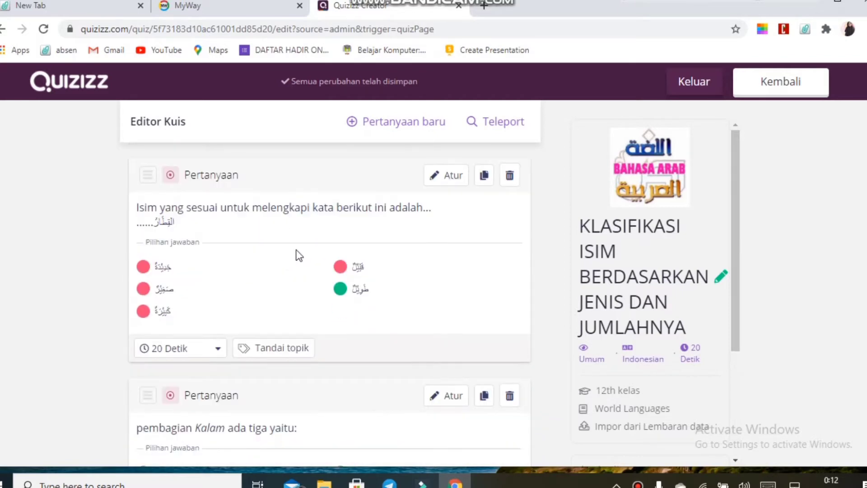
scroll(337, 327, "down", 7)
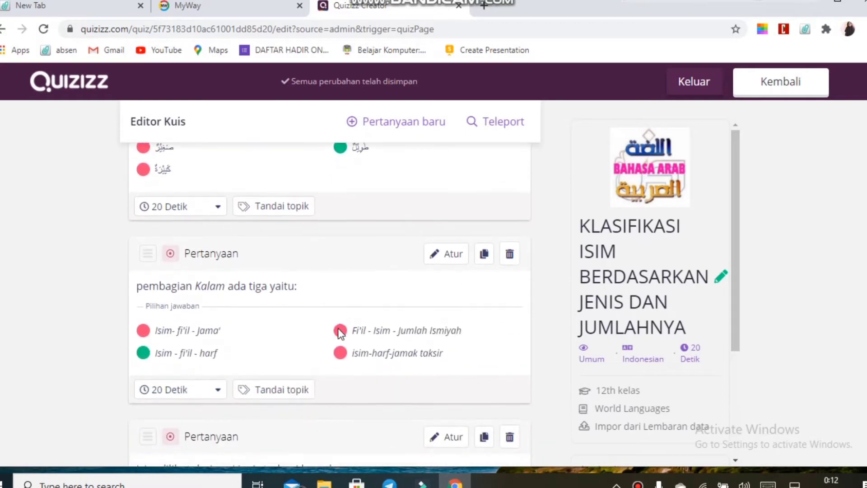
scroll(371, 319, "down", 10)
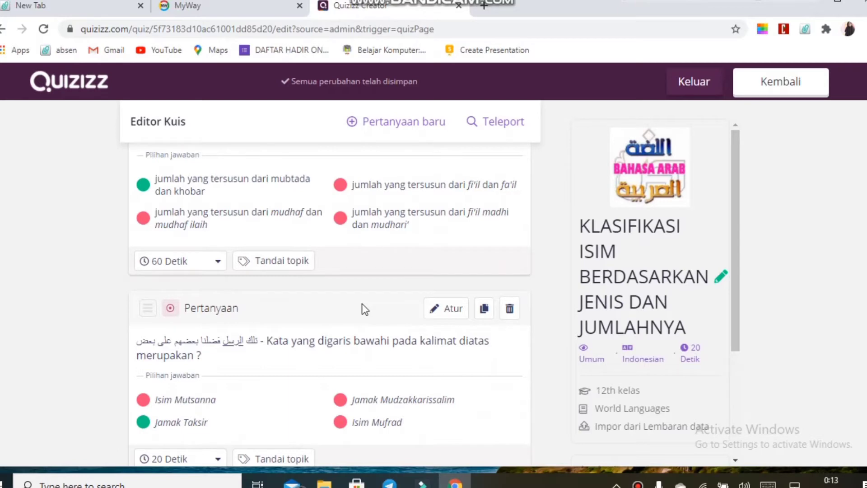
scroll(363, 307, "up", 10)
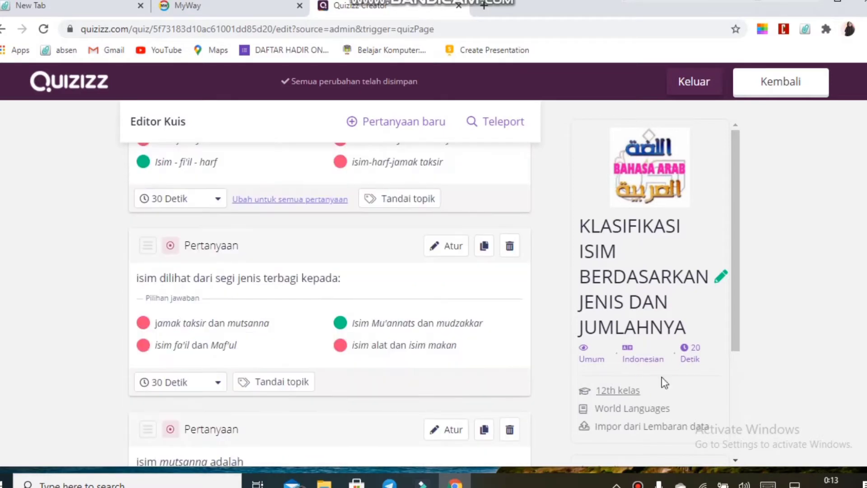
Step: Set the default time for all questions to 20 seconds and check the time limits throughout the quiz
left_click(698, 350)
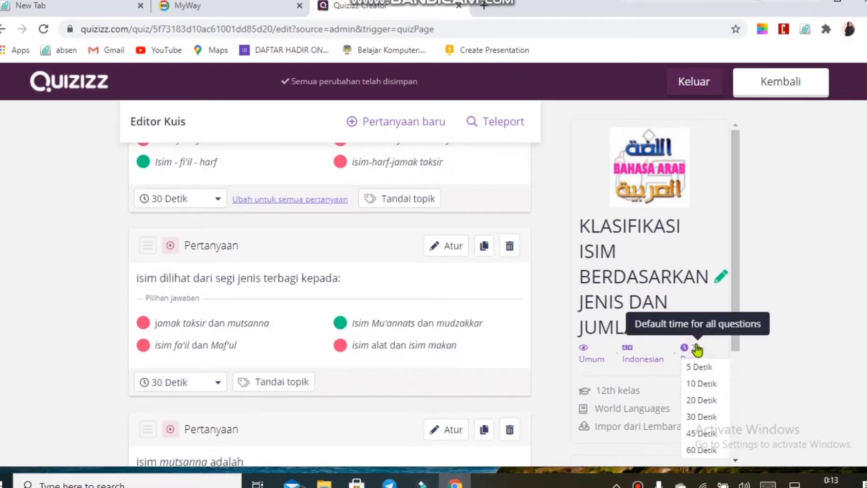
scroll(693, 350, "down", 2)
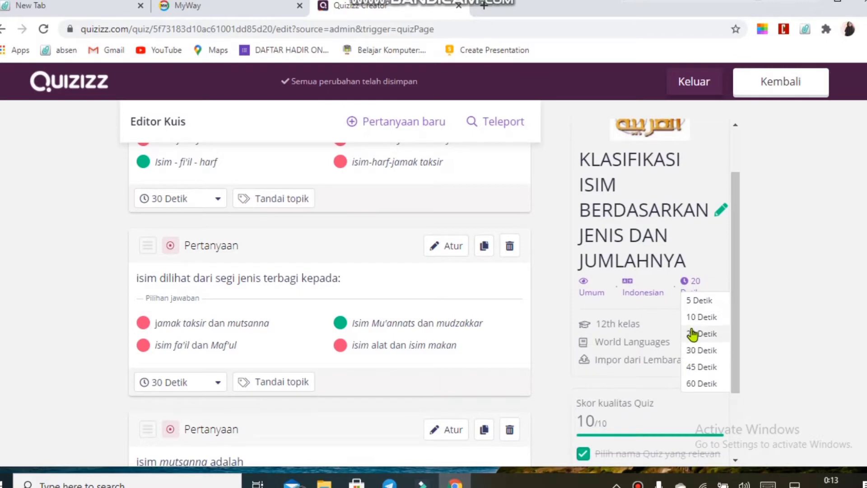
left_click(690, 334)
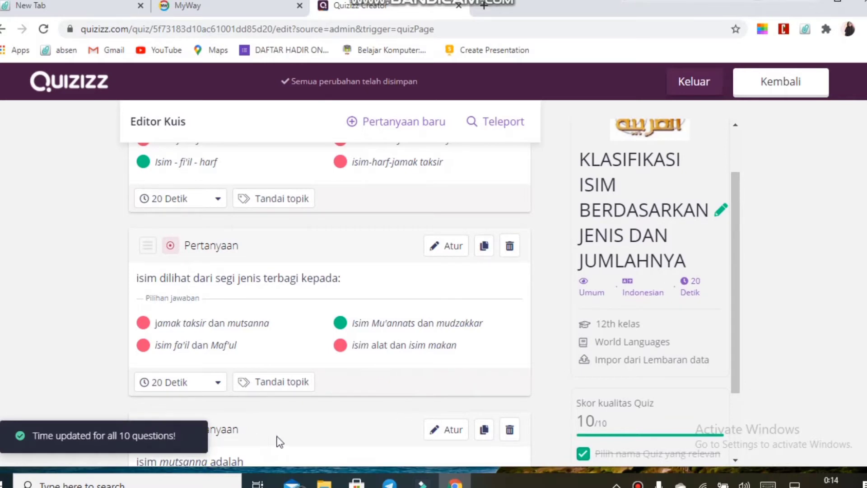
scroll(233, 412, "up", 10)
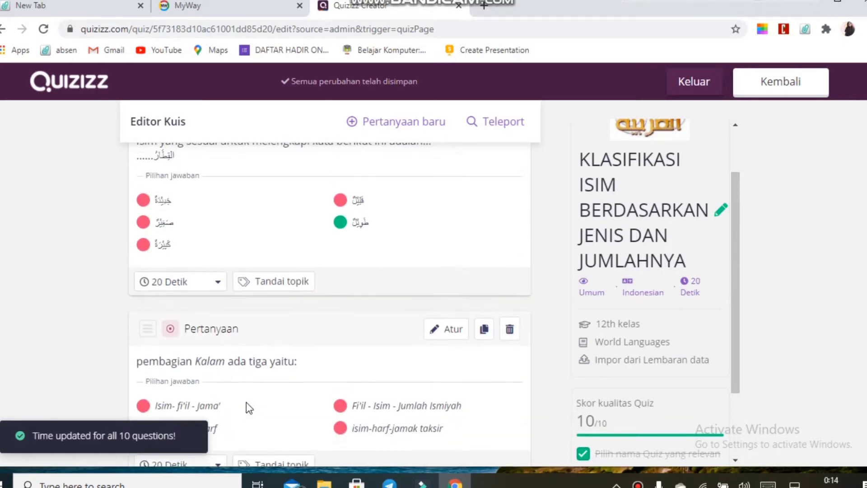
scroll(247, 402, "up", 1)
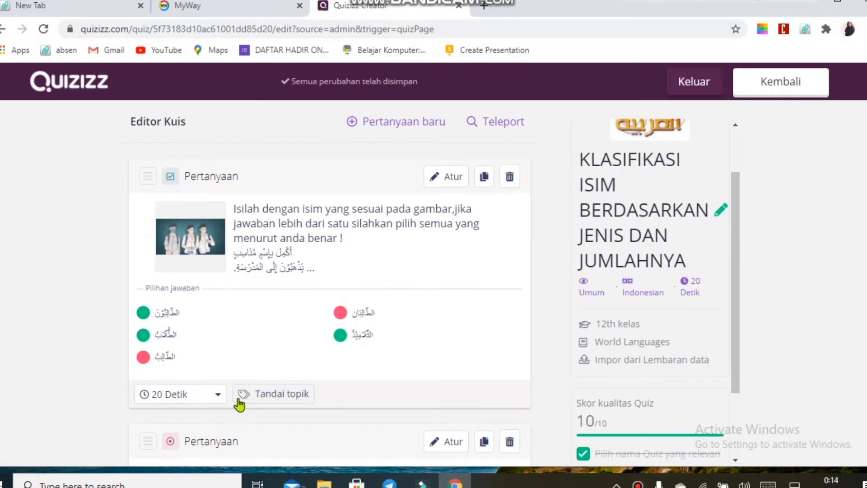
scroll(254, 395, "down", 15)
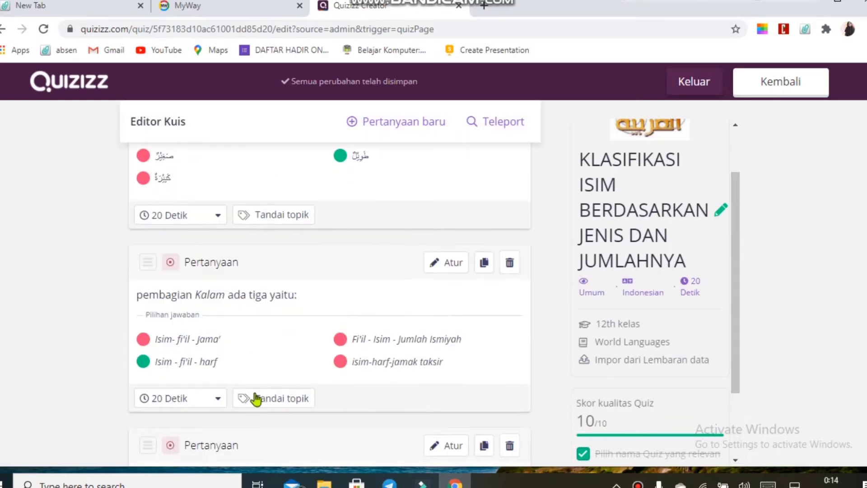
scroll(264, 396, "down", 10)
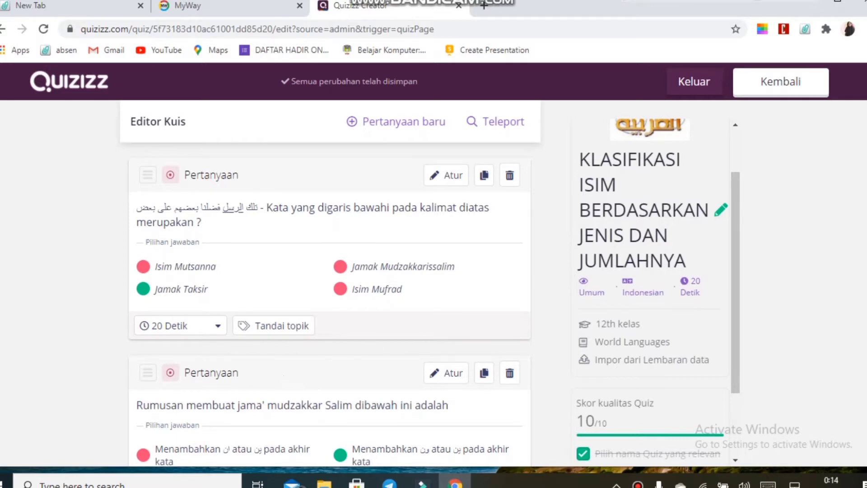
Step: Leave the quiz editor and launch the quiz live in the Klasik mode
left_click(783, 82)
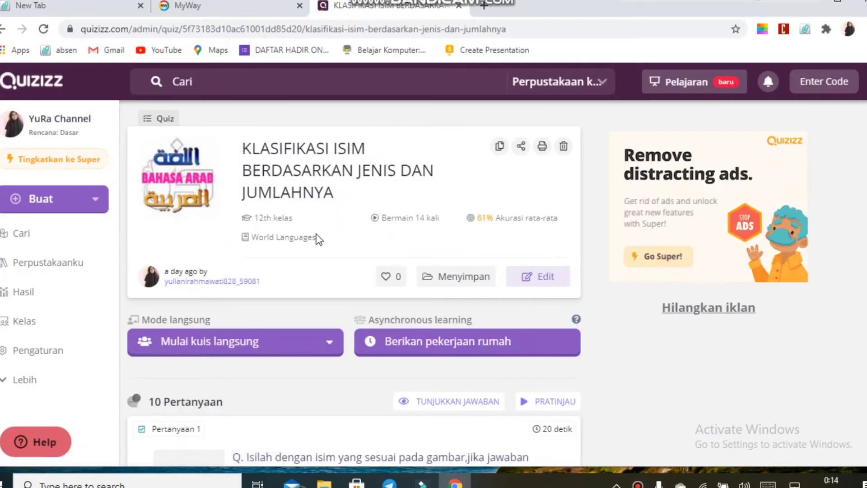
scroll(242, 359, "down", 3)
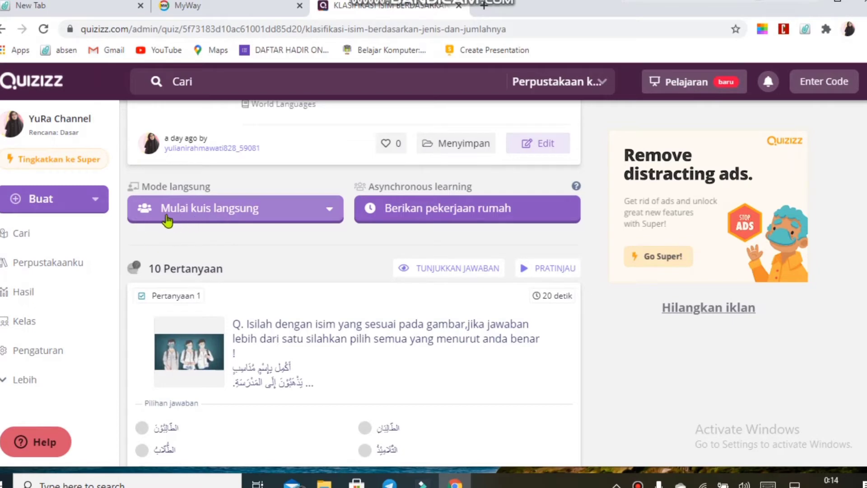
left_click(227, 211)
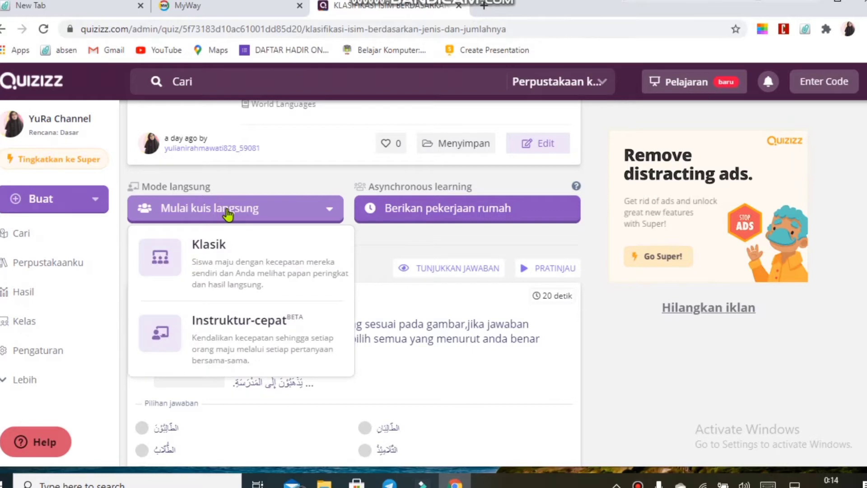
left_click(219, 260)
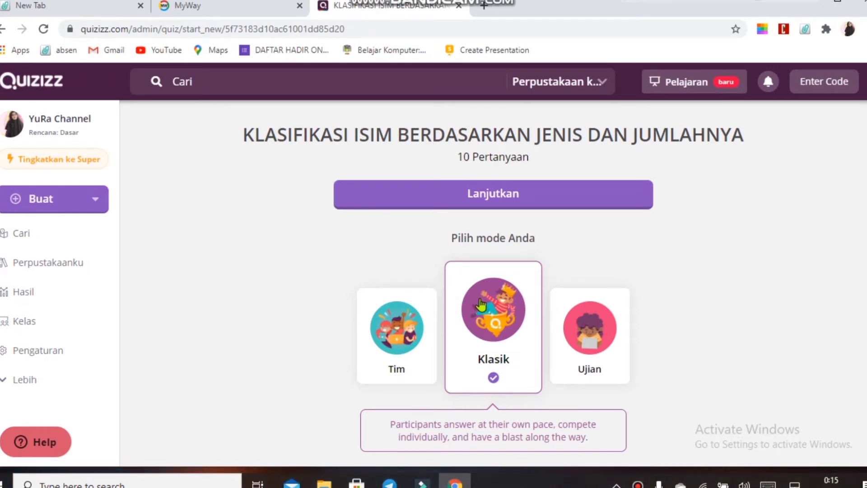
Step: Examine the quiz's general and activity settings, including the available limits for participant attempts, without choosing a different one
scroll(480, 293, "down", 6)
left_click(435, 302)
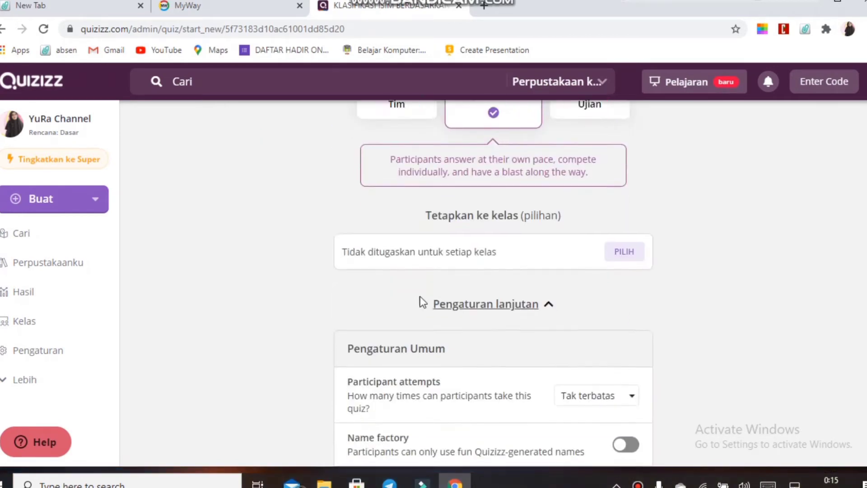
scroll(476, 276, "down", 2)
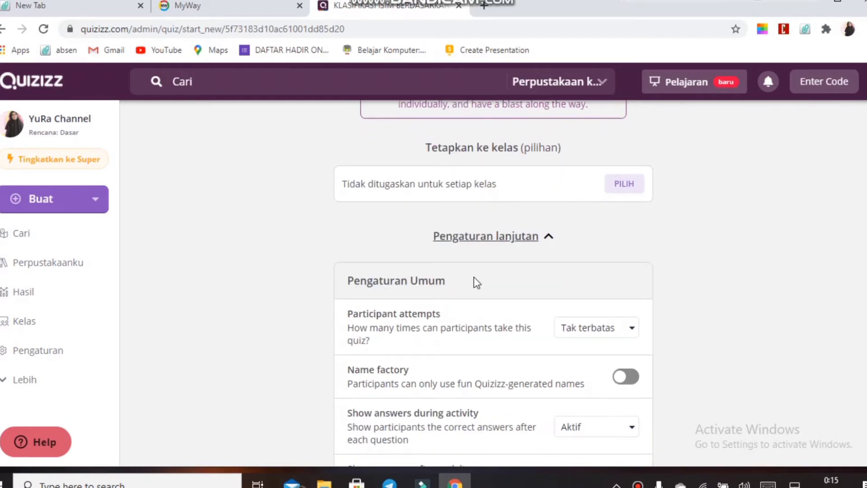
scroll(458, 300, "down", 4)
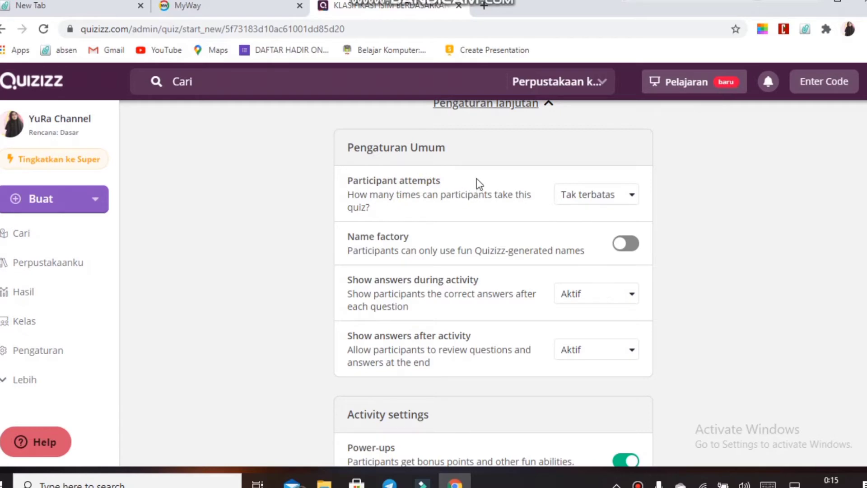
left_click(628, 195)
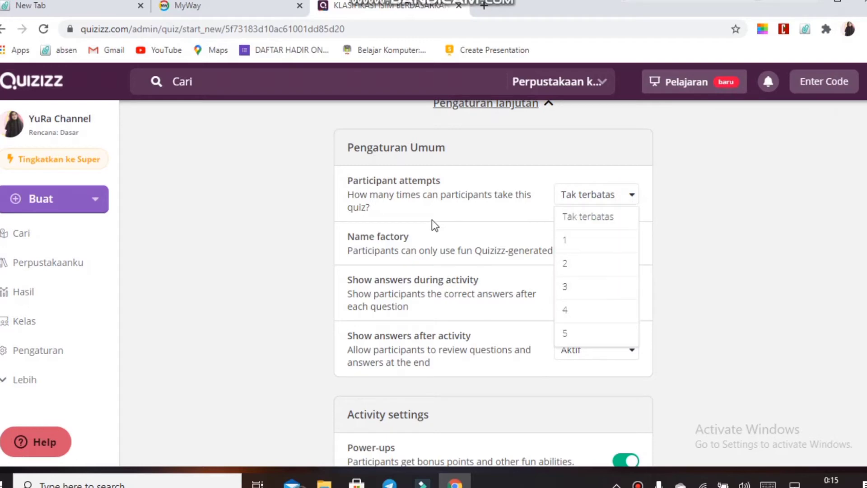
left_click(493, 210)
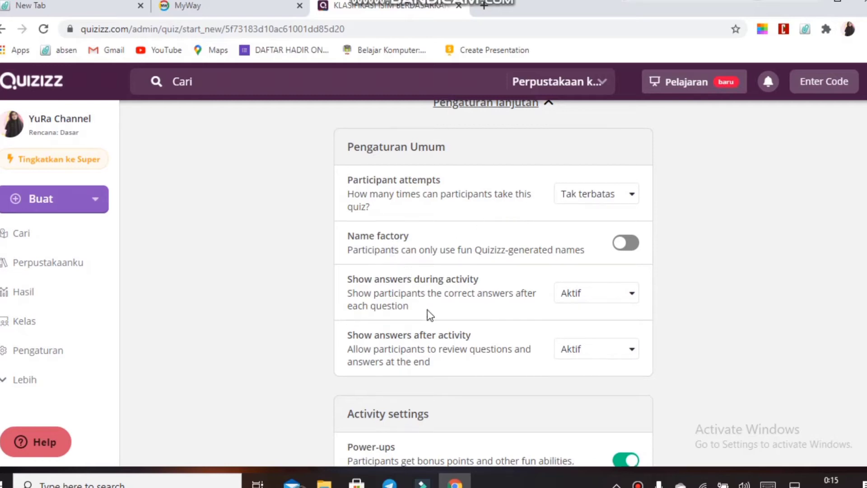
scroll(427, 313, "down", 3)
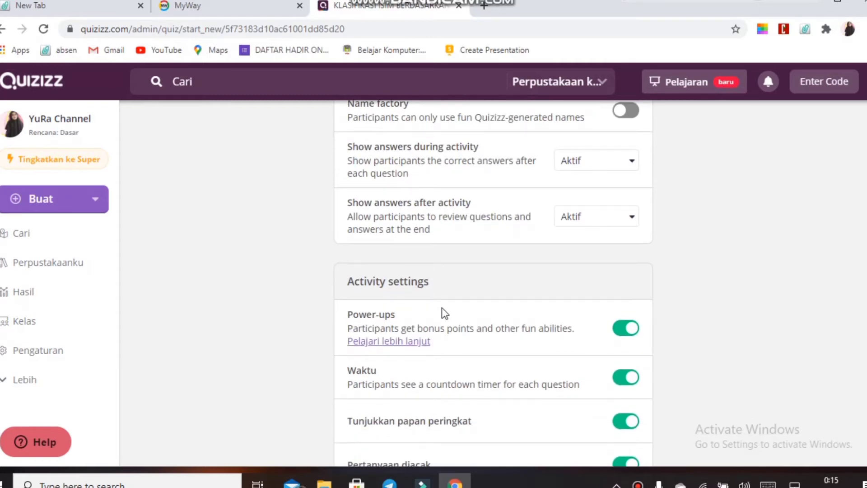
scroll(465, 304, "down", 3)
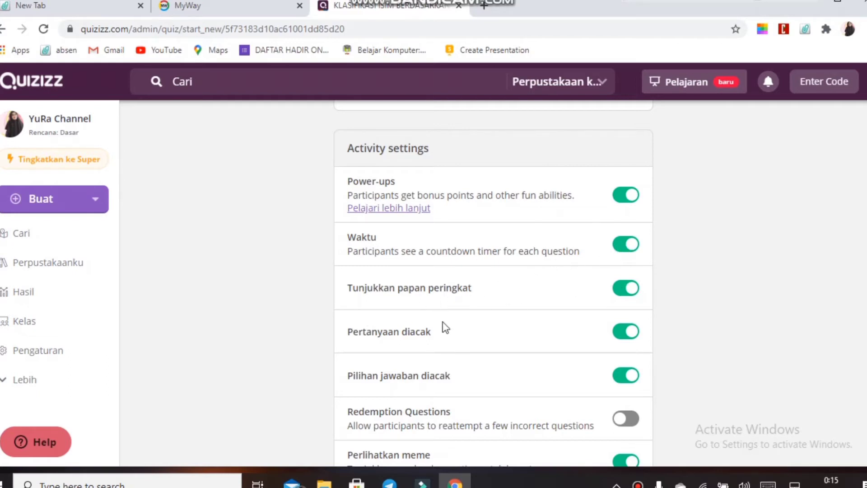
scroll(434, 311, "down", 2)
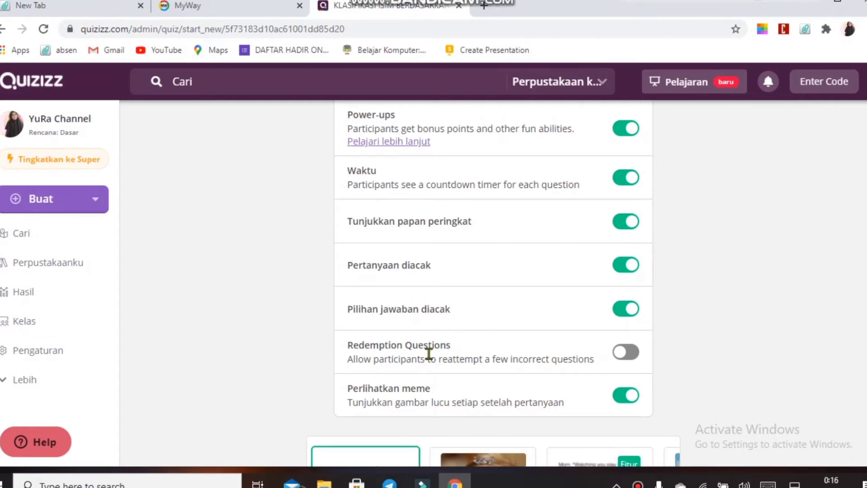
scroll(350, 369, "down", 2)
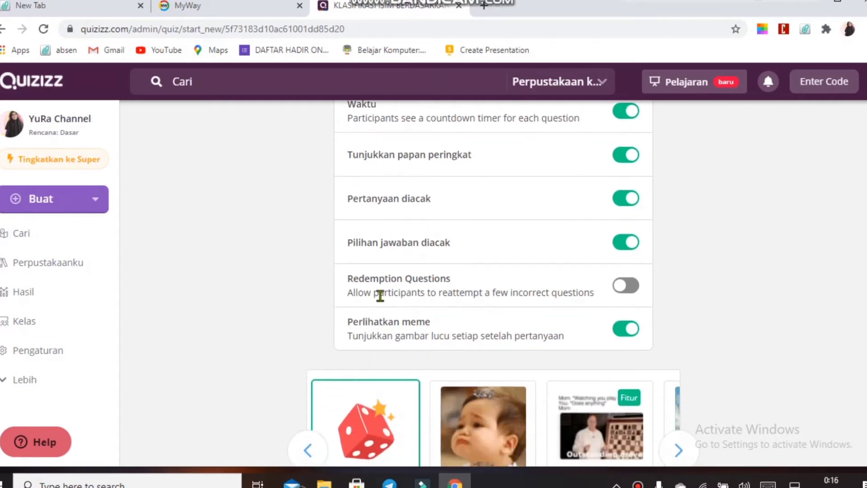
Step: Keep memes enabled after each question, select the Meme ke 1 set, and continue with the live quiz setup
scroll(429, 288, "down", 4)
left_click(631, 131)
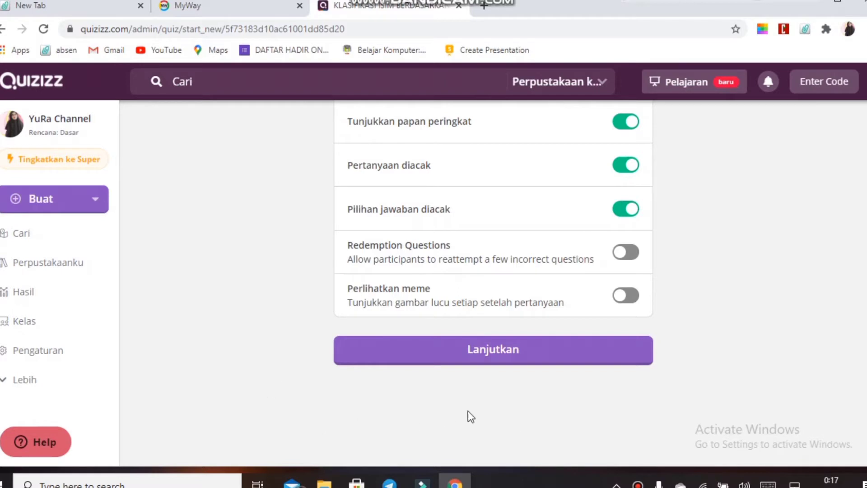
left_click(625, 295)
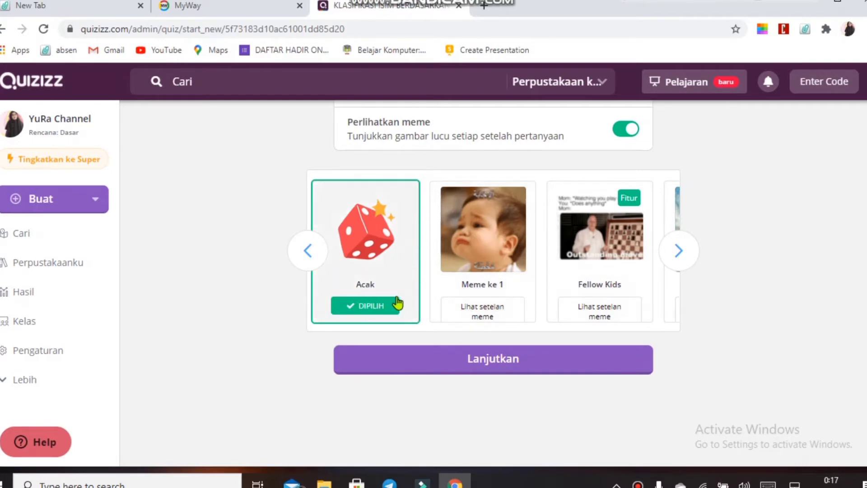
left_click(476, 306)
left_click(559, 183)
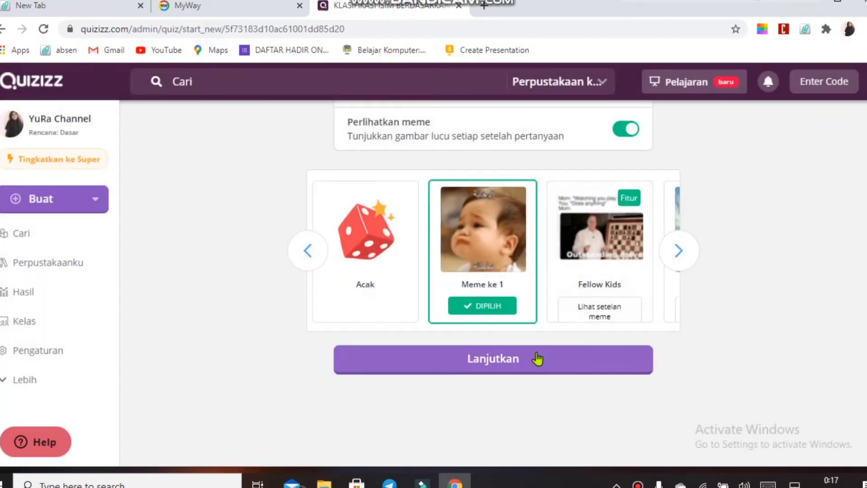
left_click(537, 358)
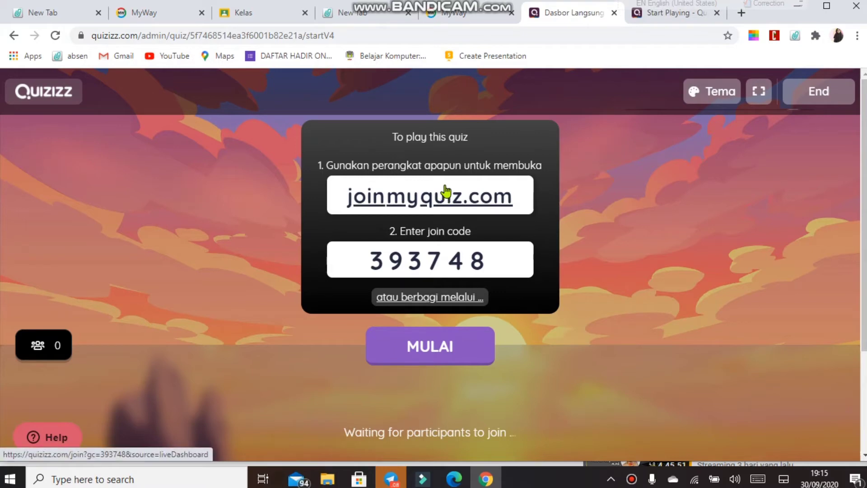
Step: Open the sharing options of the live quiz and copy its join link
left_click(431, 301)
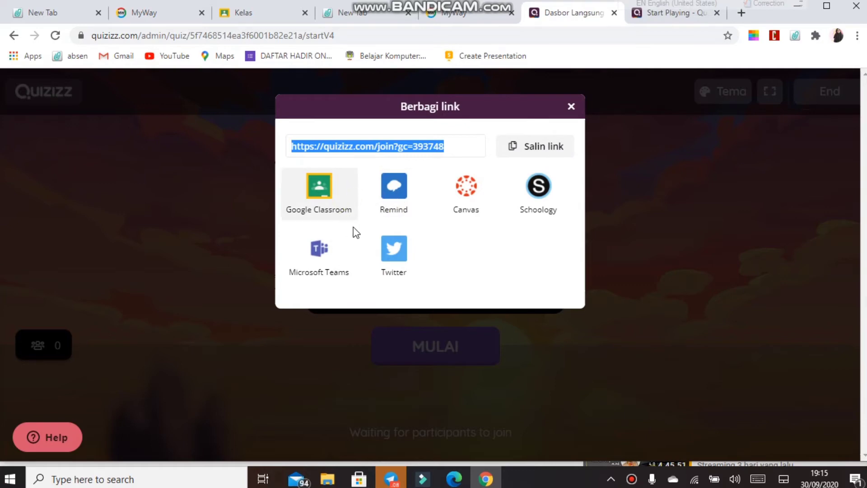
left_click(560, 154)
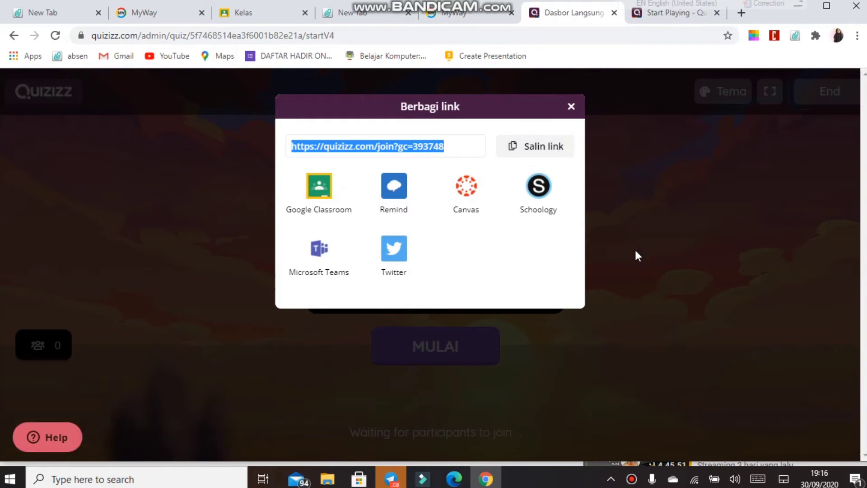
left_click(652, 180)
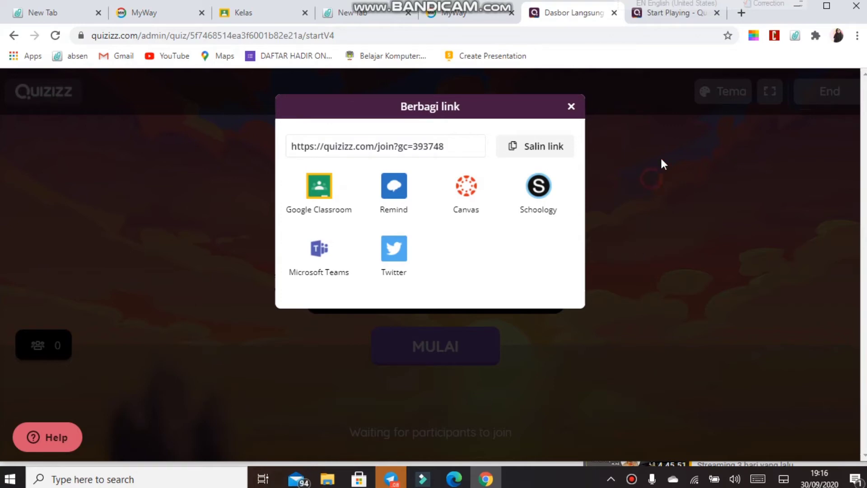
Step: Switch to Facebook in a new browser tab and open the Messenger group chat Kelas XII Mapel Bahasa Arab
left_click(742, 13)
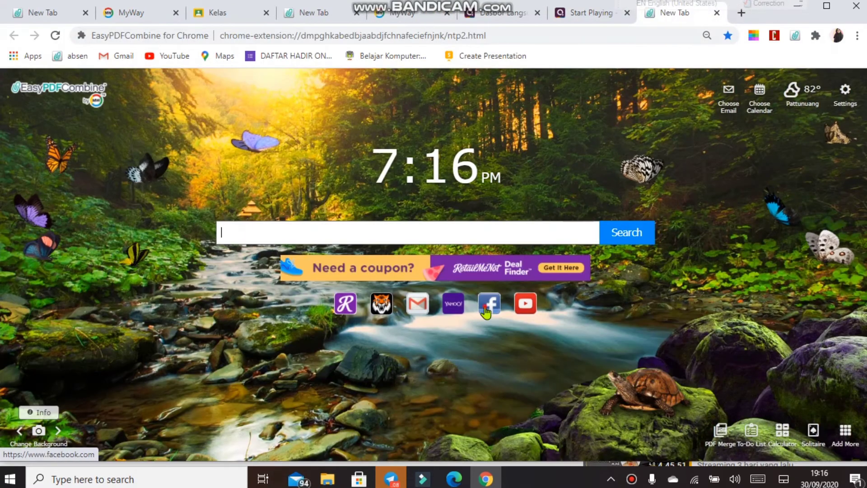
left_click(489, 307)
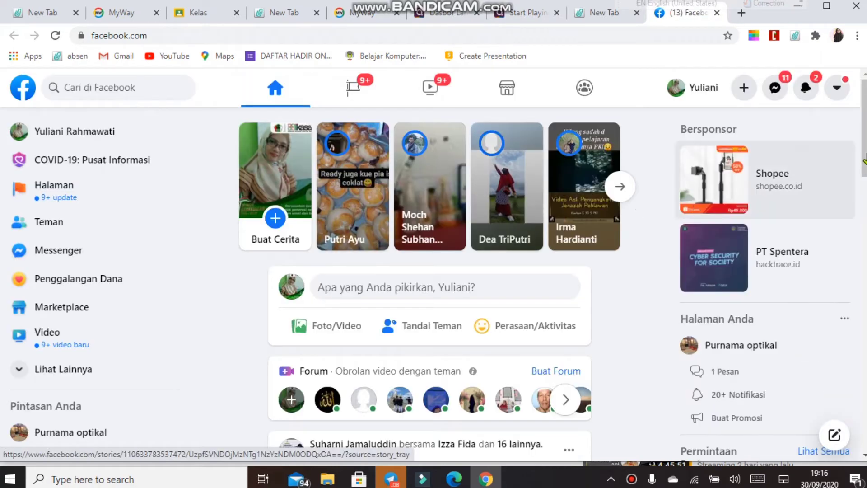
left_click(780, 90)
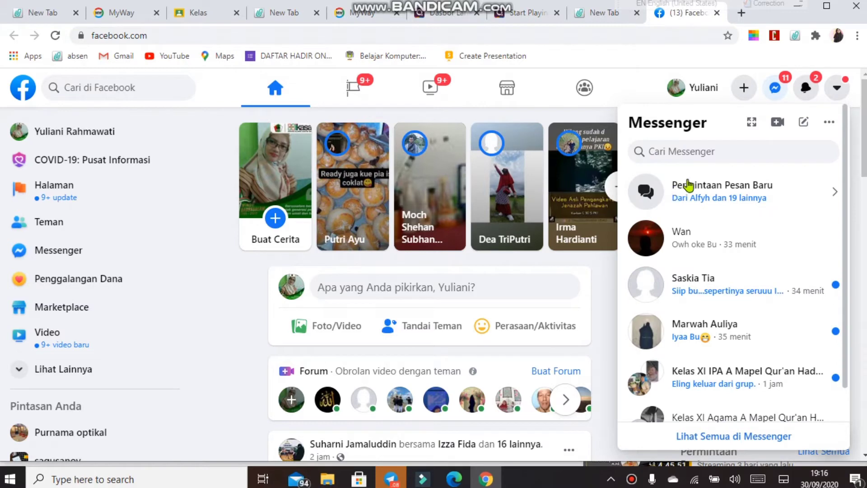
scroll(704, 221, "down", 3)
scroll(717, 226, "down", 2)
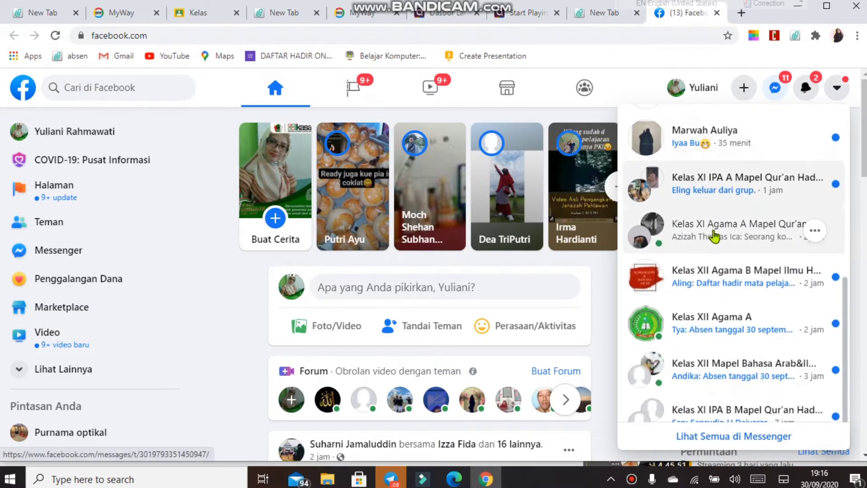
scroll(700, 322, "down", 2)
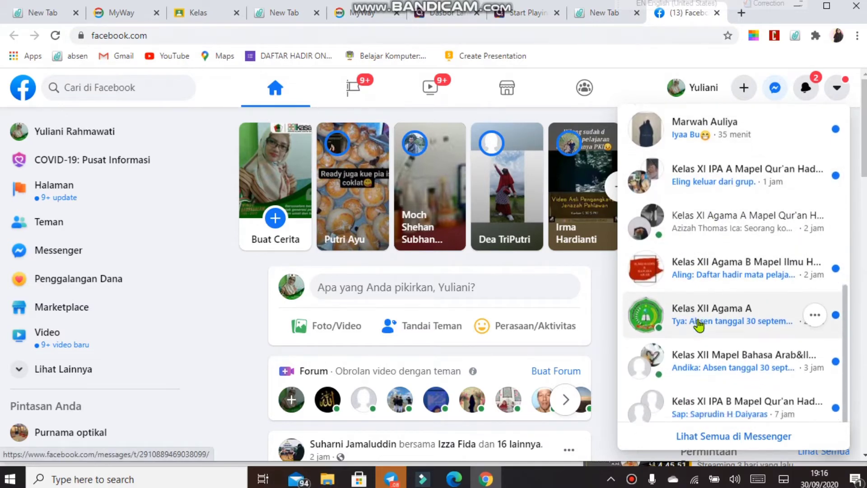
left_click(710, 303)
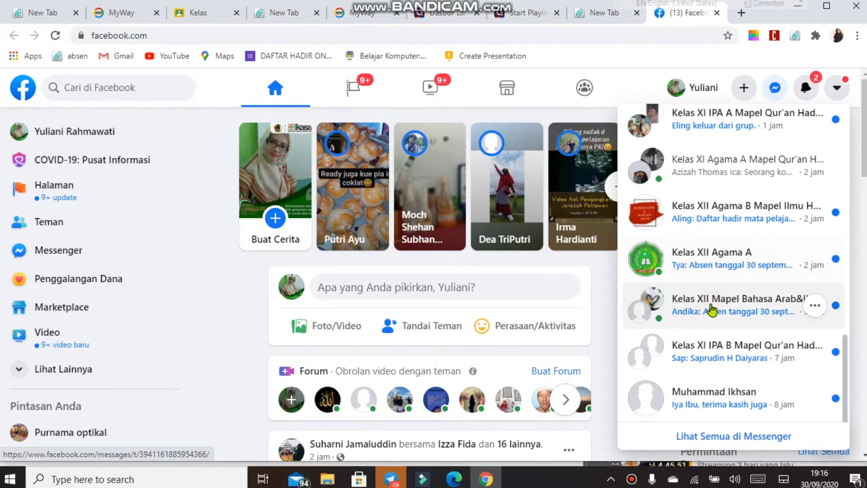
left_click(711, 310)
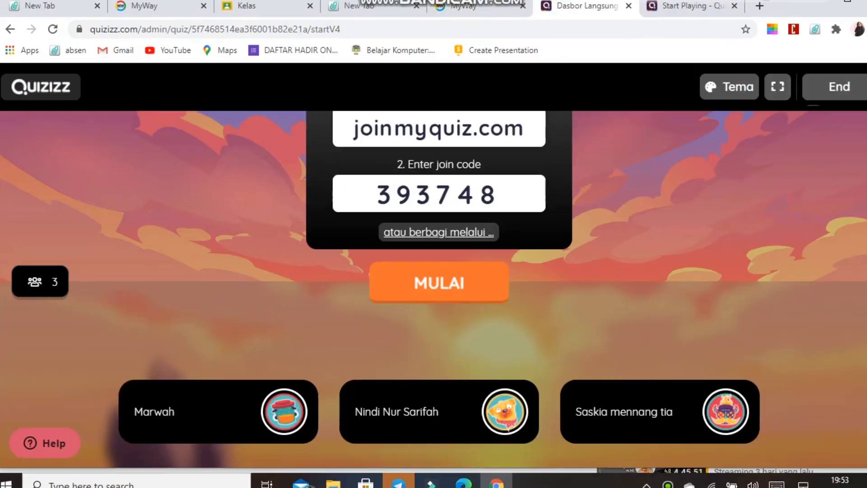
Step: Check the join instructions and the participants waiting in the live quiz lobby
scroll(555, 312, "up", 3)
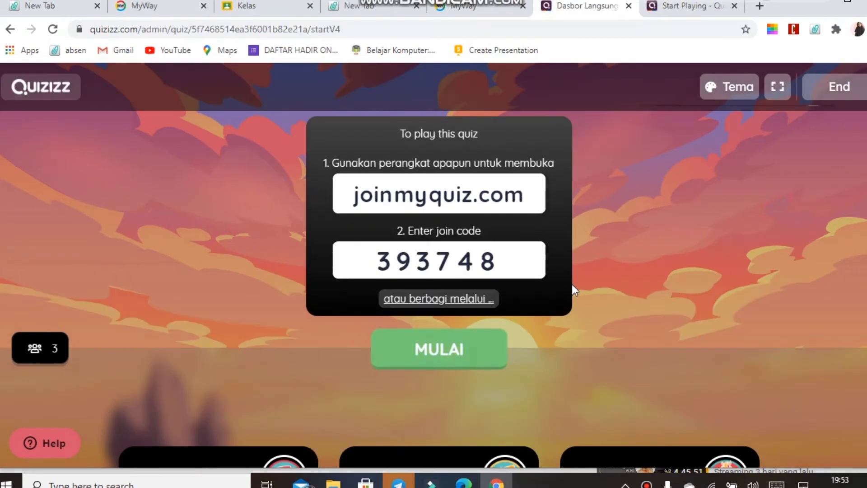
scroll(526, 298, "down", 3)
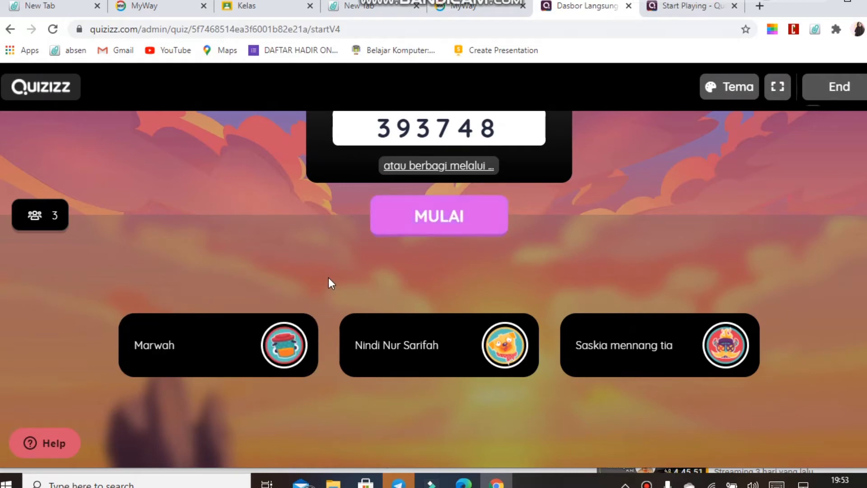
scroll(328, 278, "up", 1)
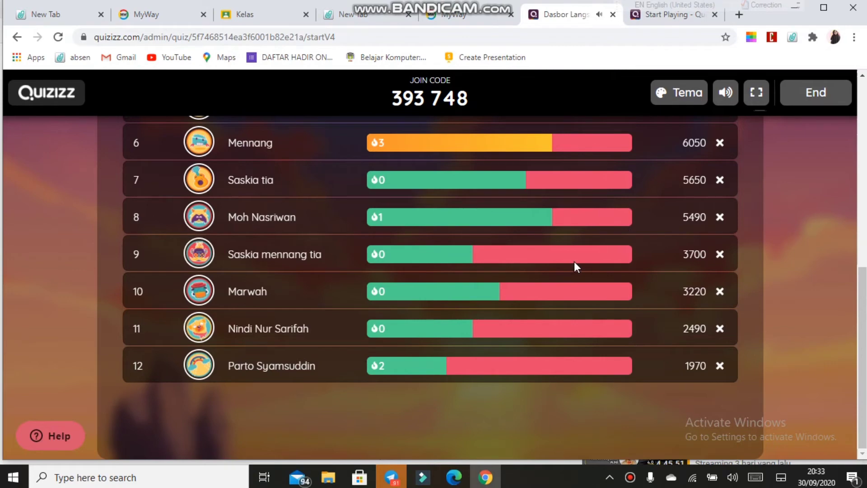
Step: Examine the ranking, answer progress and scores of all participants on the live quiz leaderboard
scroll(573, 261, "up", 5)
scroll(603, 253, "down", 5)
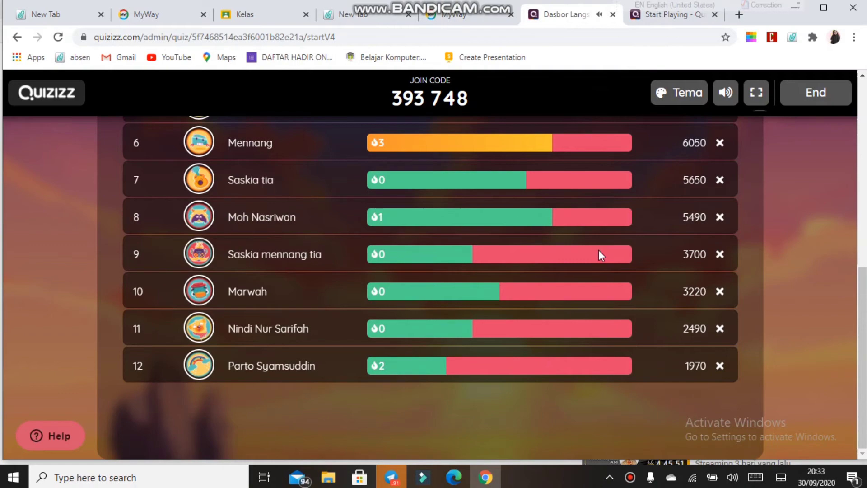
scroll(570, 329, "up", 5)
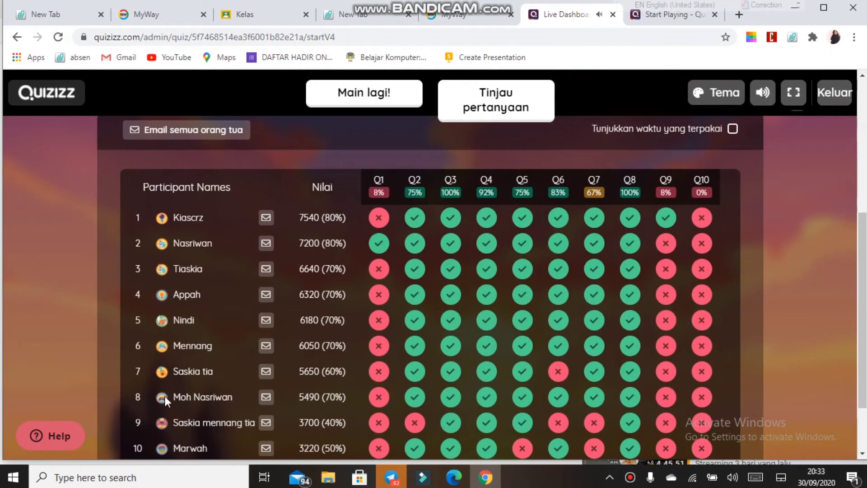
Step: Examine each participant's overall score and per-question answers in the overview table of the finished quiz, including the details of individual answers
scroll(194, 386, "down", 2)
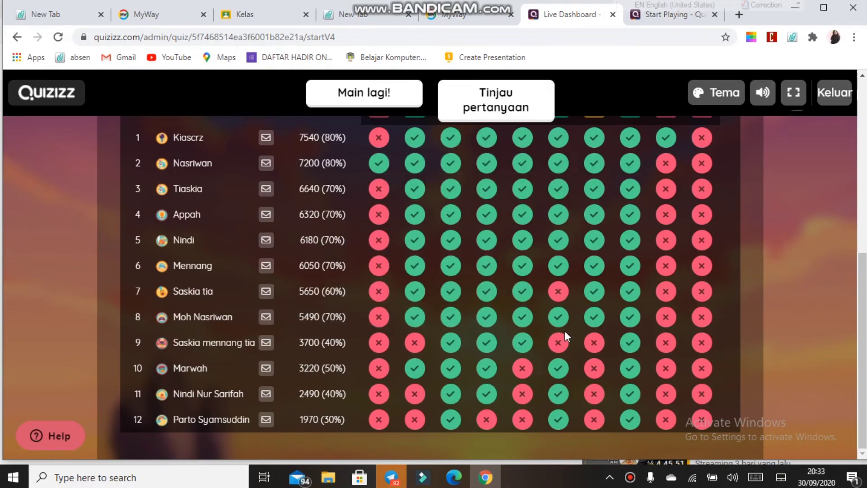
scroll(567, 325, "up", 2)
scroll(562, 327, "up", 2)
scroll(519, 330, "down", 1)
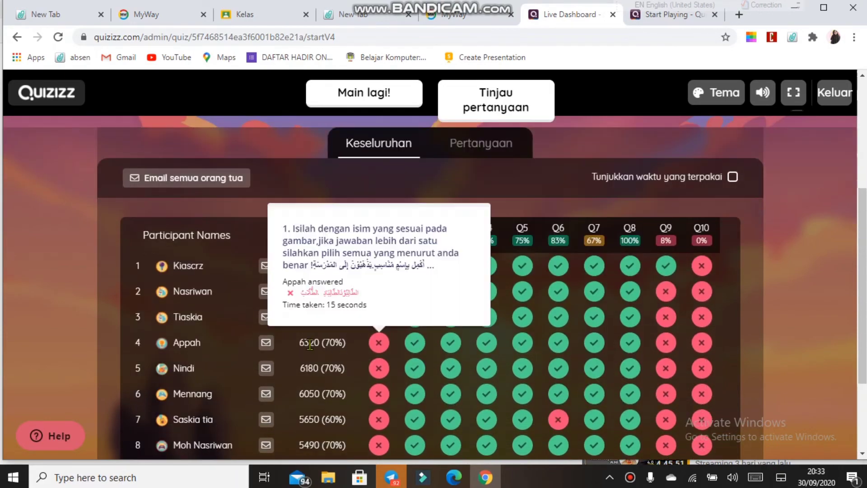
scroll(384, 327, "down", 1)
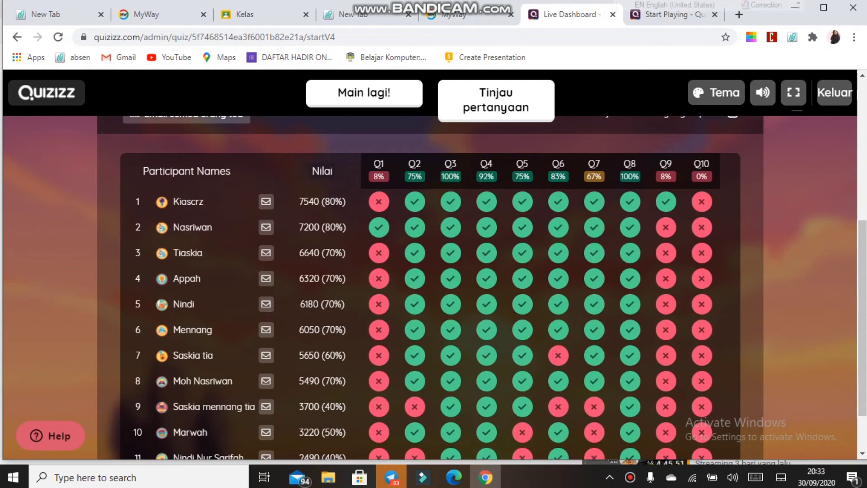
scroll(471, 308, "down", 2)
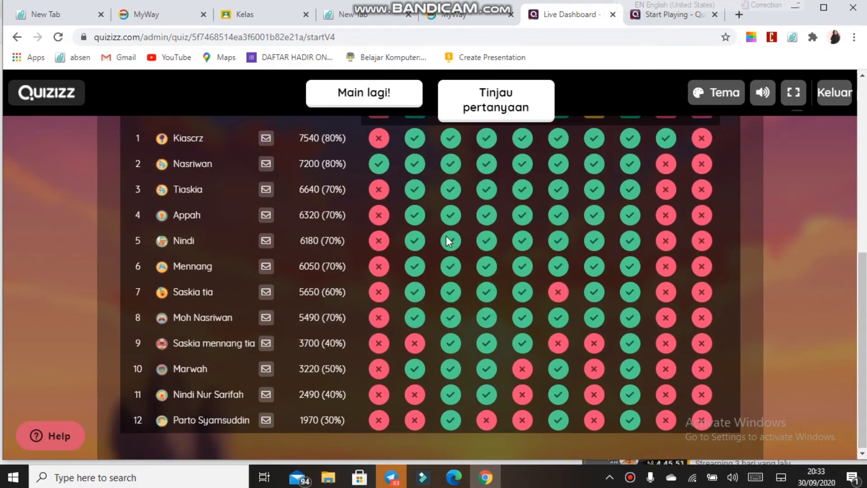
scroll(433, 226, "up", 3)
scroll(392, 280, "down", 3)
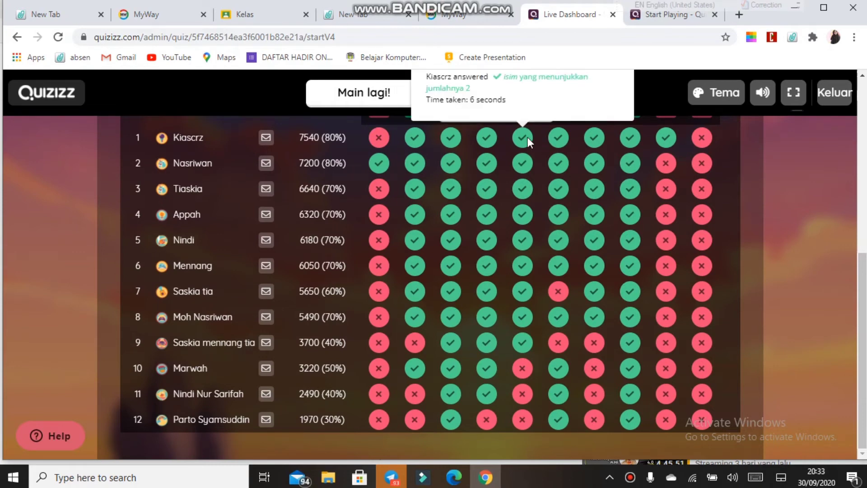
scroll(588, 226, "up", 1)
scroll(590, 232, "up", 5)
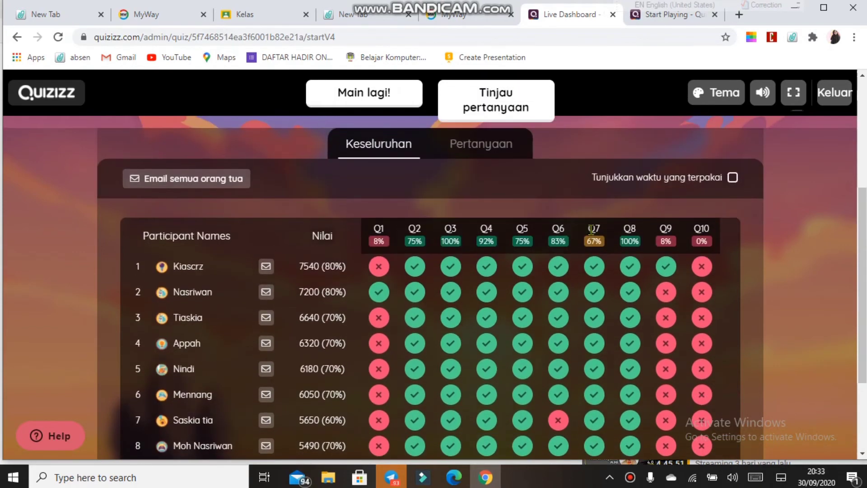
scroll(595, 225, "down", 5)
mouse_move(598, 226)
scroll(596, 226, "down", 1)
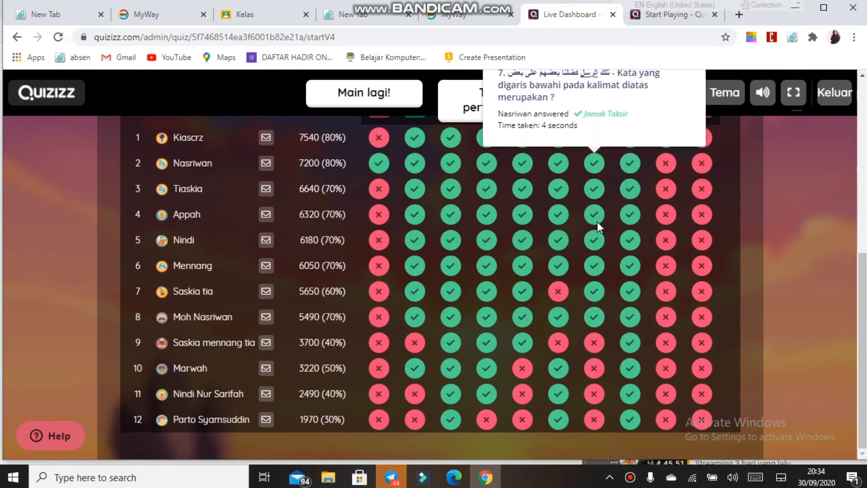
Step: Exit the finished live quiz and open the 10-question quiz KLASIFIKASI ISIM BERDASARKAN JENIS DAN JUMLAHNYA from the personal library
scroll(597, 226, "up", 5)
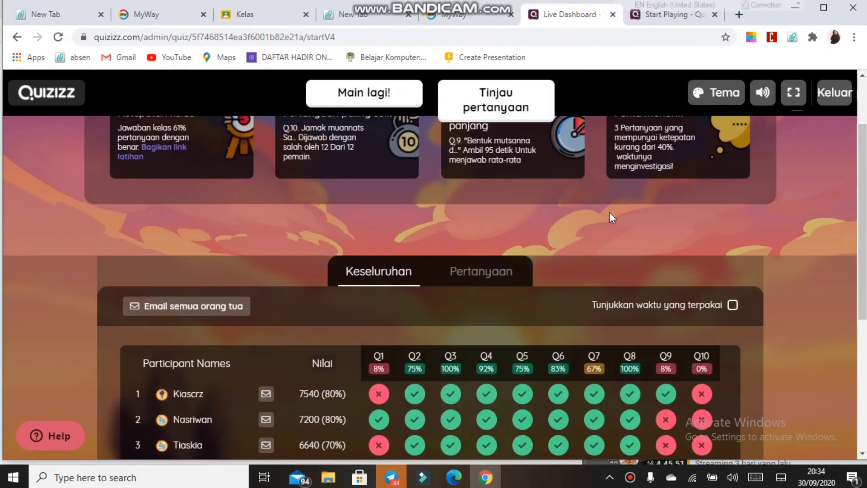
left_click(828, 104)
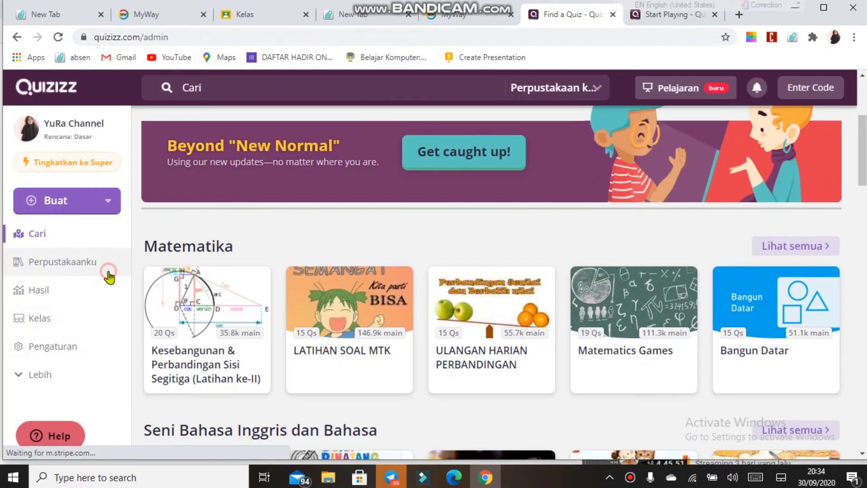
left_click(111, 274)
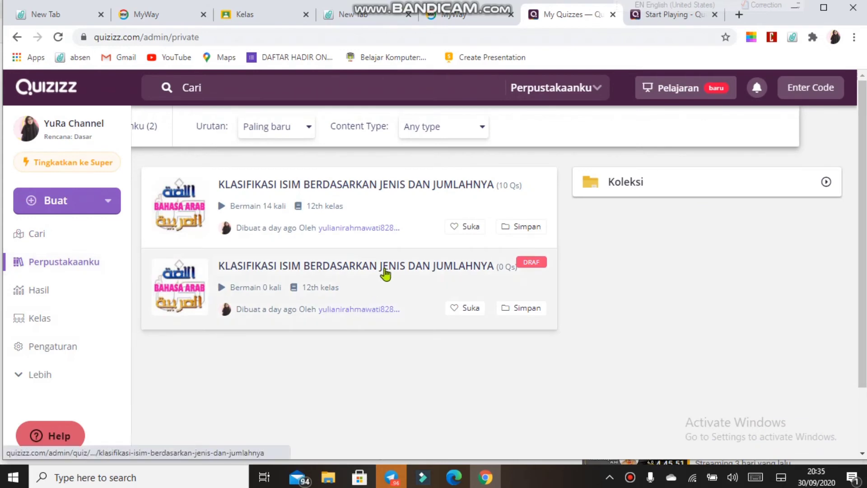
left_click(396, 218)
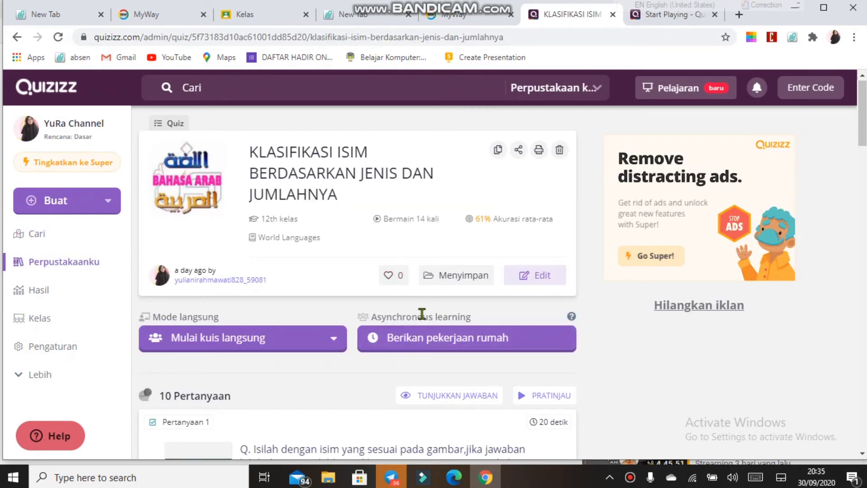
Step: Start assigning the quiz as homework and set the custom deadline's time to 10:00 PM
scroll(465, 323, "down", 2)
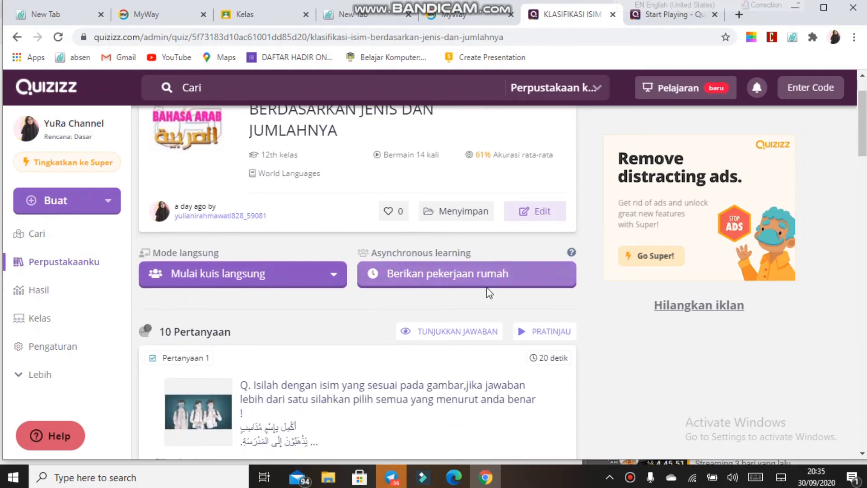
left_click(490, 281)
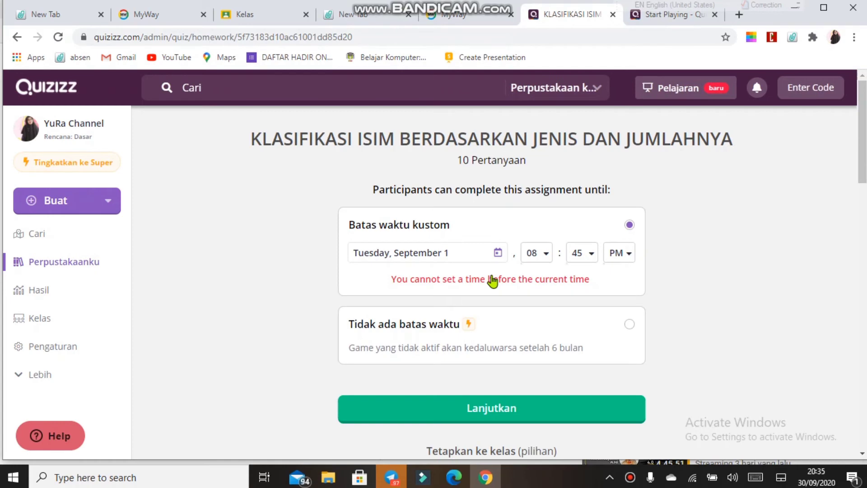
scroll(493, 275, "down", 1)
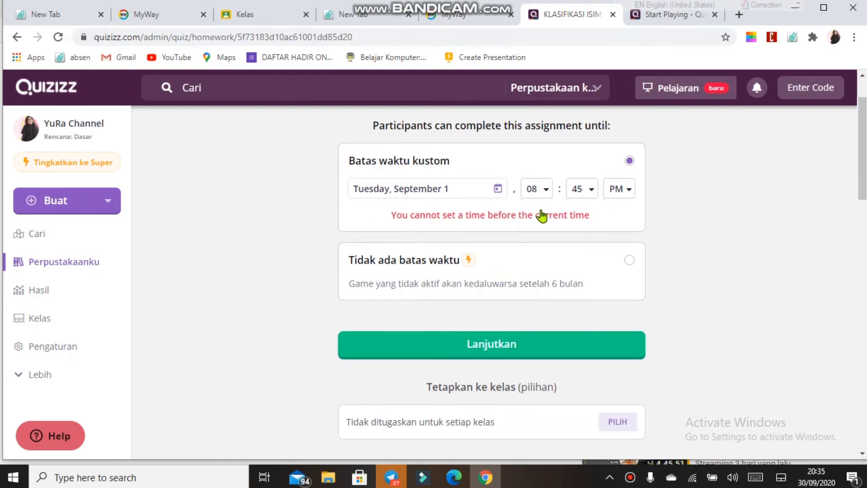
left_click(545, 189)
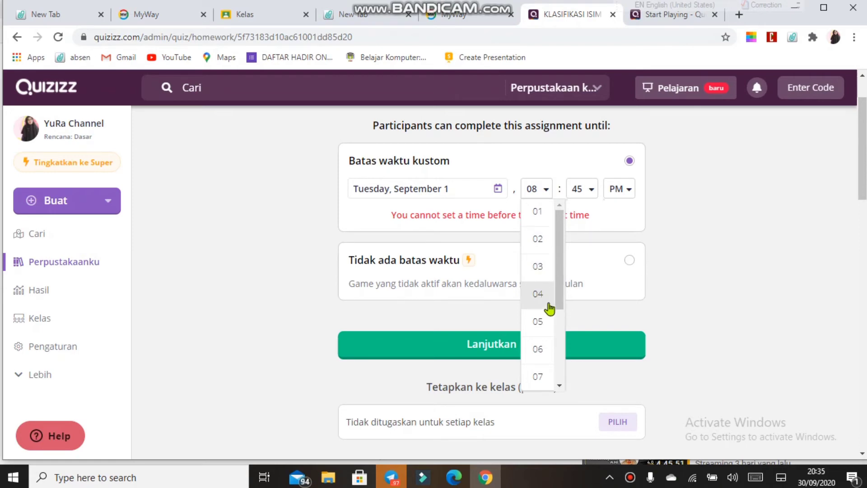
scroll(548, 309, "down", 3)
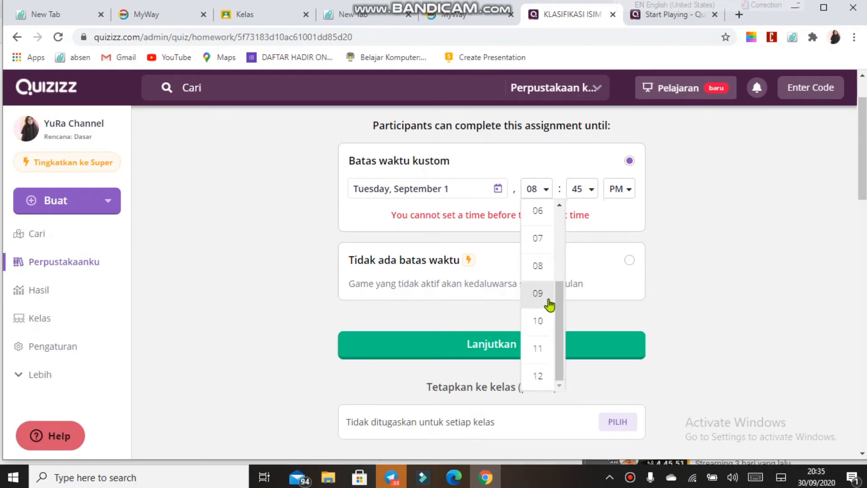
left_click(545, 320)
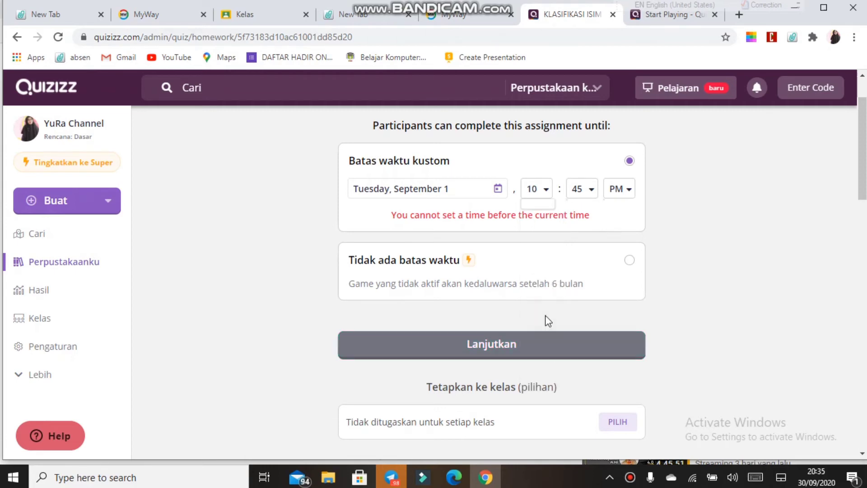
left_click(593, 192)
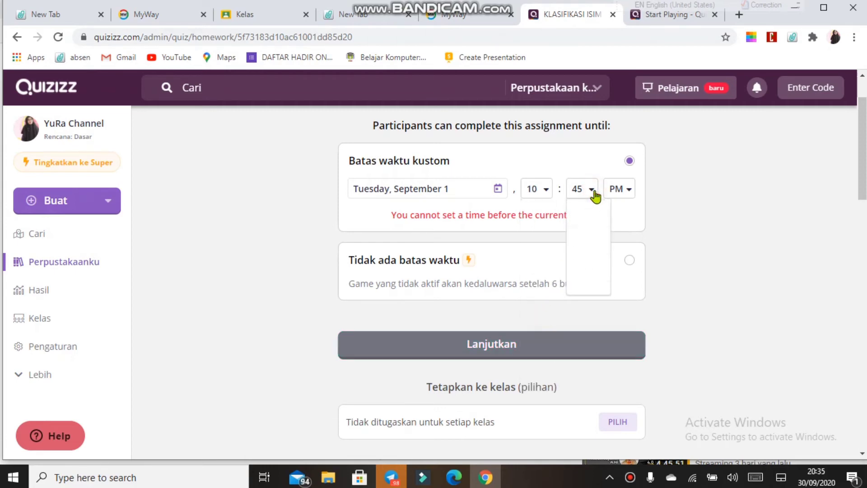
left_click(590, 216)
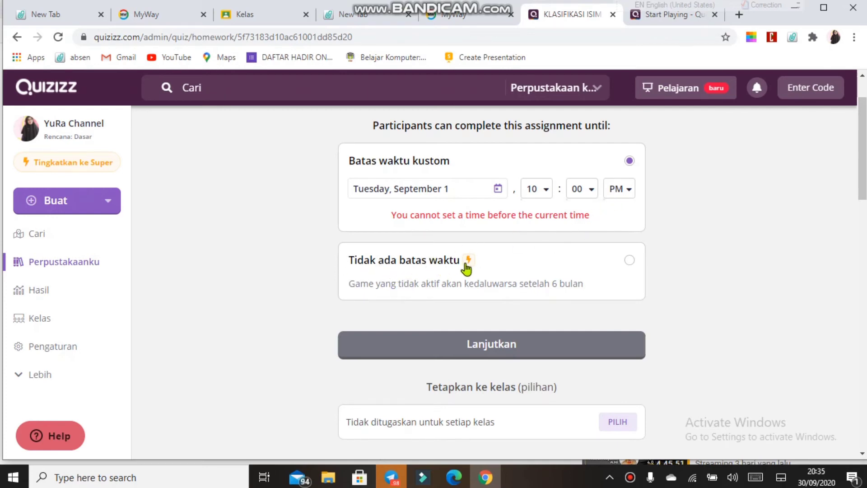
Step: Assign the homework to class XII AGAMA - B with the assignment title KLASIFIKASI ISIM BERDASARKAN JENIS DAN JUMLAHNYA
scroll(497, 299, "down", 3)
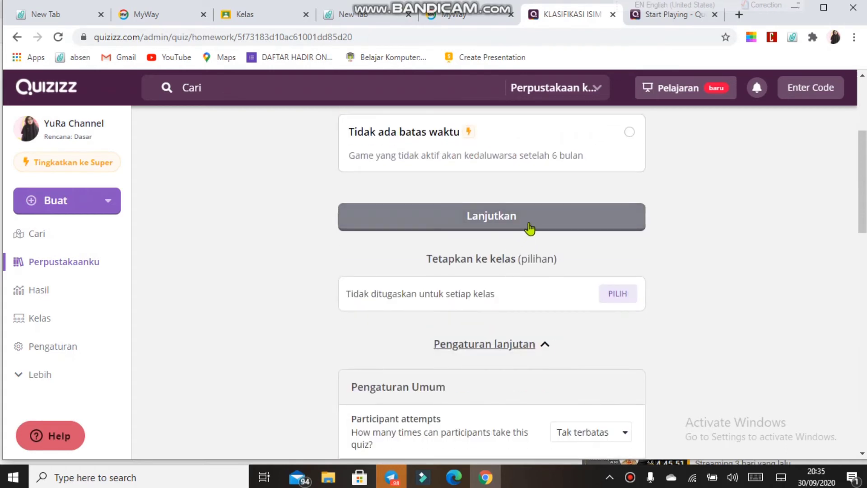
scroll(529, 228, "down", 1)
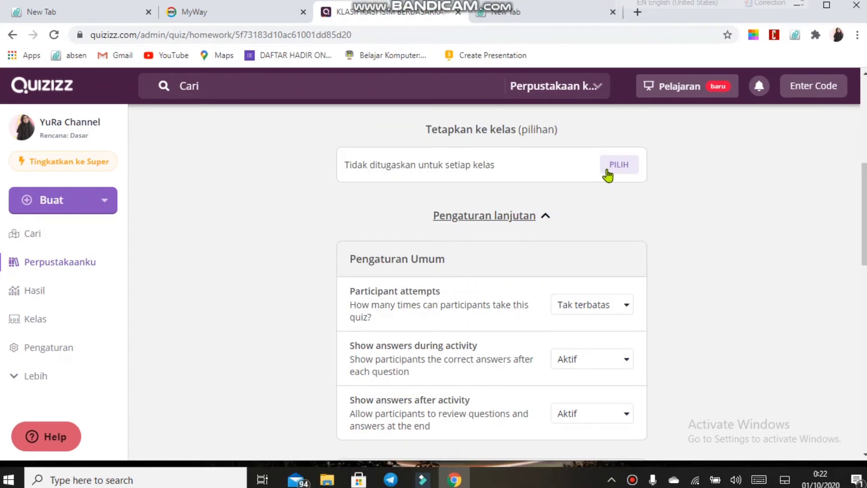
left_click(607, 169)
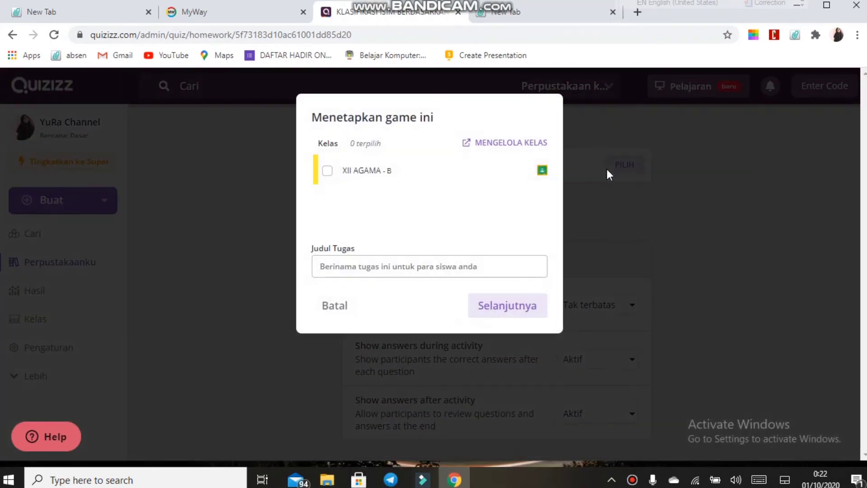
left_click(329, 172)
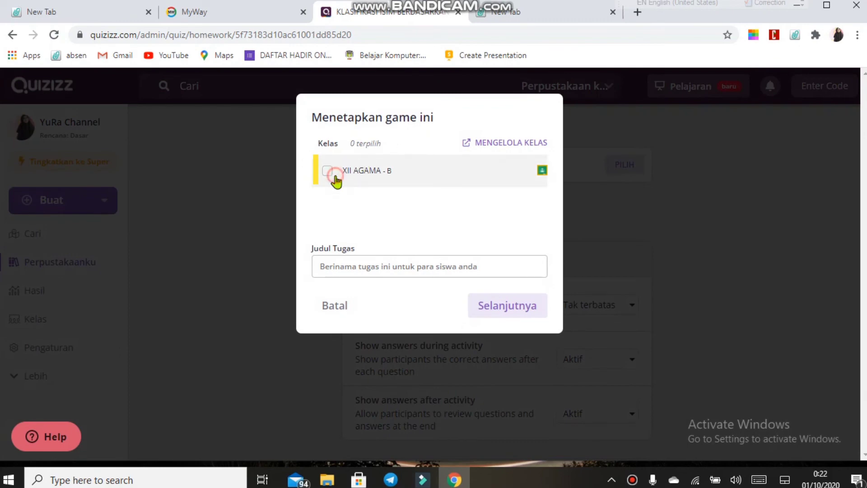
left_click(375, 259)
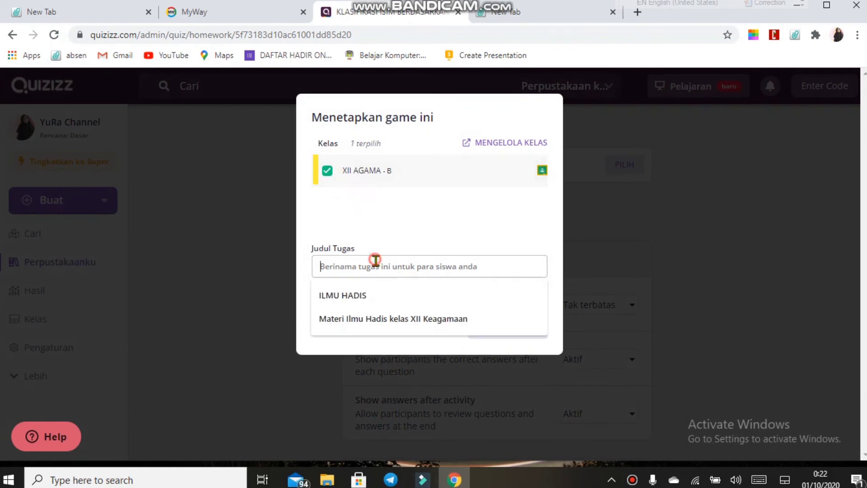
type("K")
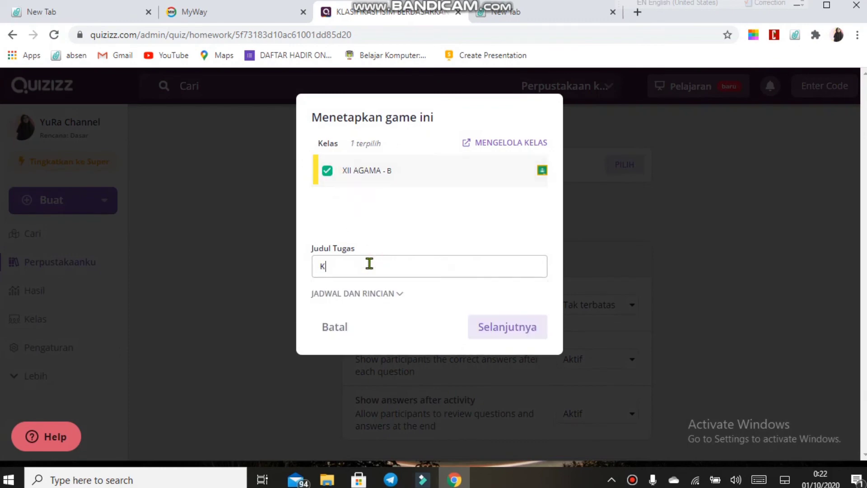
type("LASIFIKASI ISIM BERDASARKAN JEN")
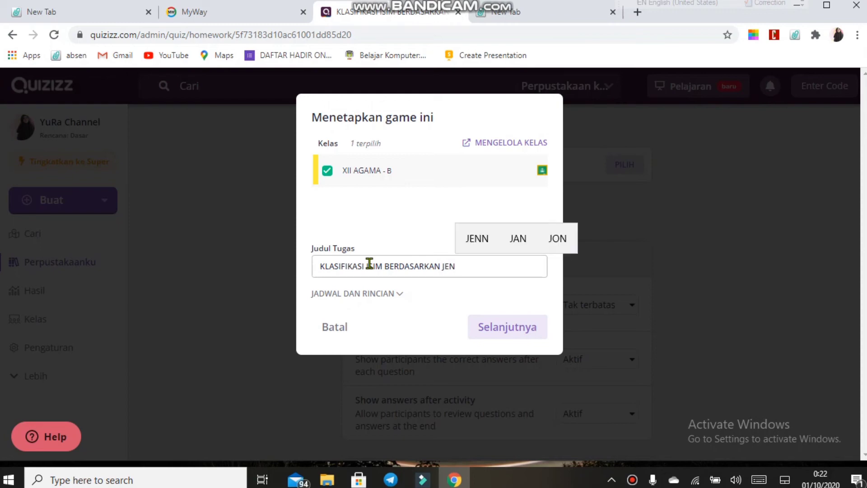
type("IS DAN")
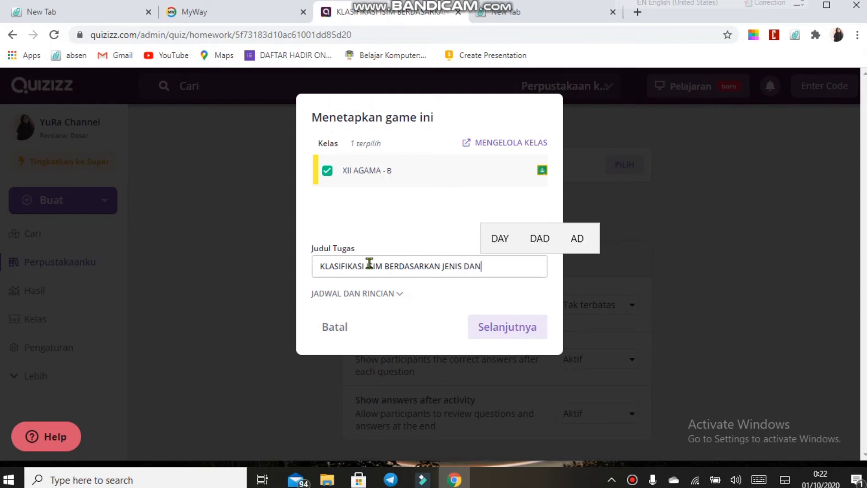
type(" JUMLAHNYA")
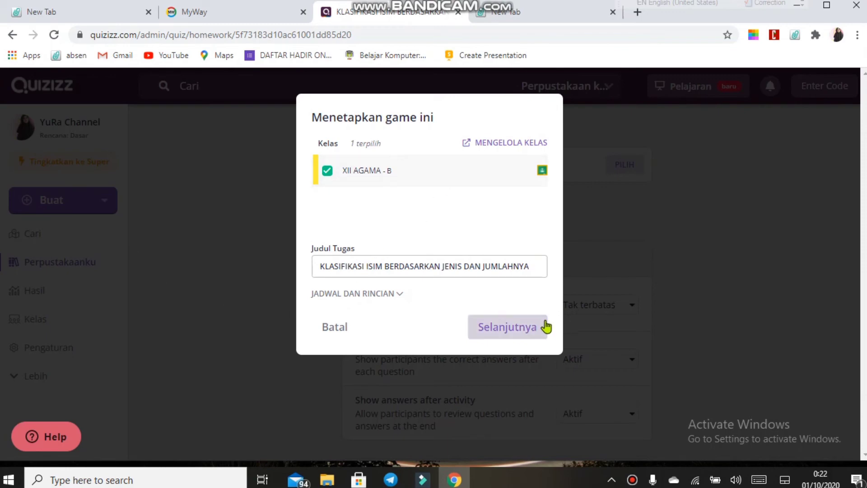
left_click(531, 329)
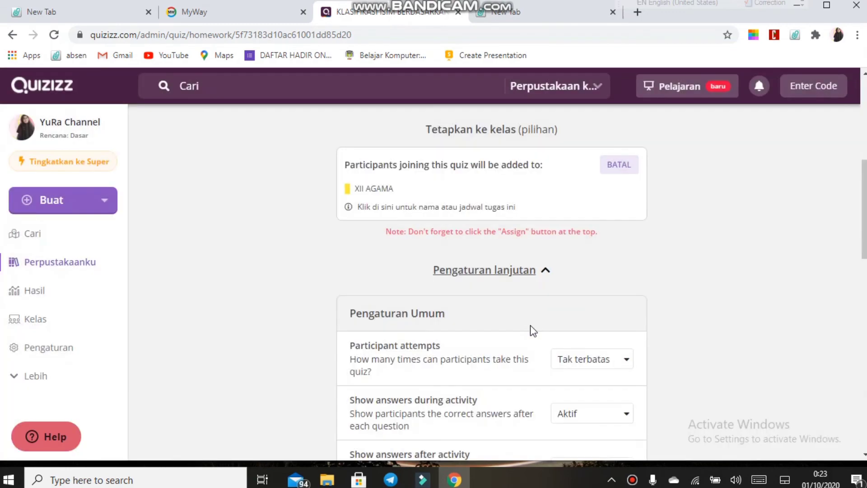
Step: Review the homework's advanced settings, covering participant attempts, answer display, power-ups, timer, leaderboard, shuffling, redemption questions, music and memes
scroll(530, 318, "down", 2)
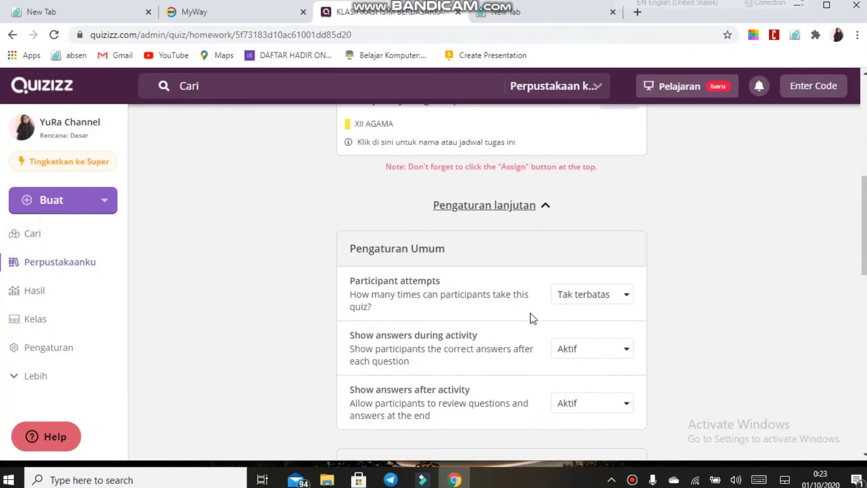
scroll(530, 299, "up", 4)
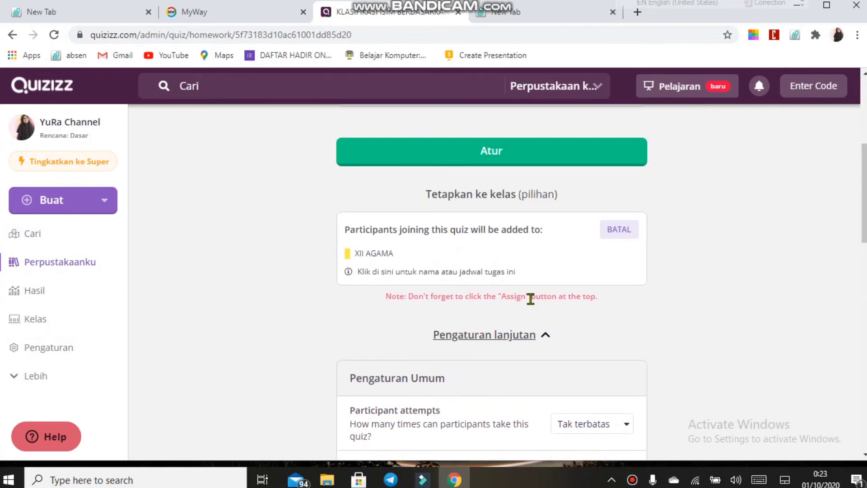
scroll(468, 297, "down", 6)
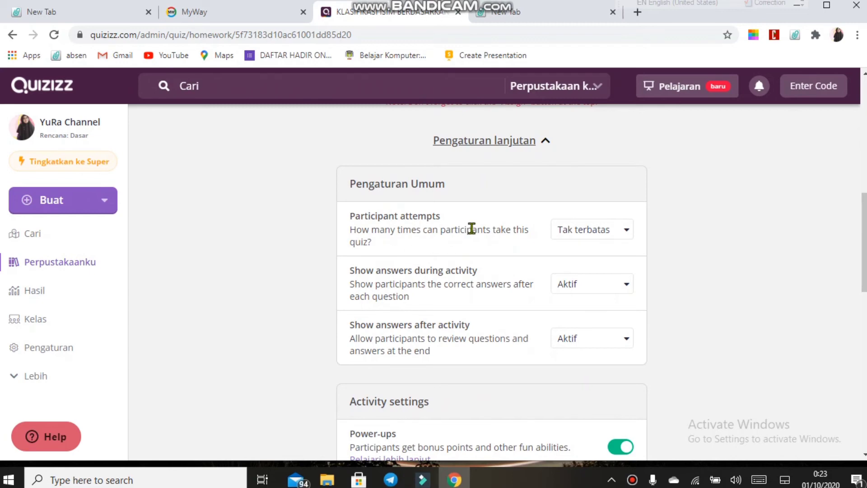
scroll(480, 319, "down", 5)
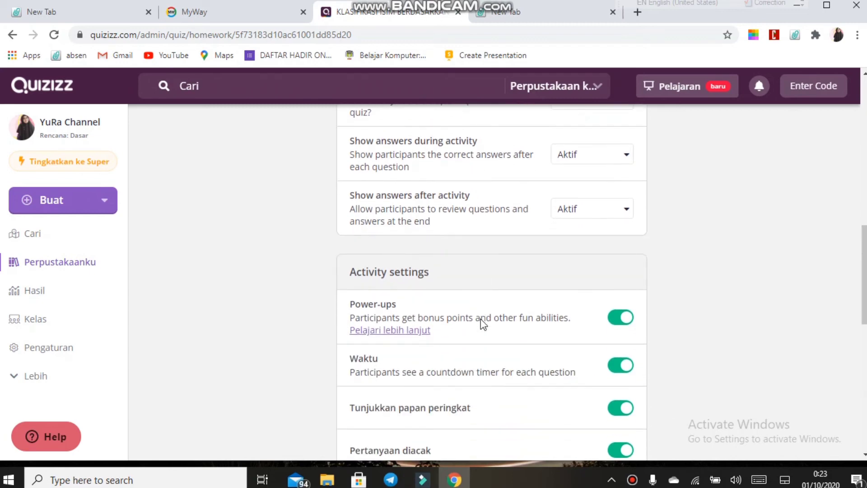
scroll(526, 286, "down", 1)
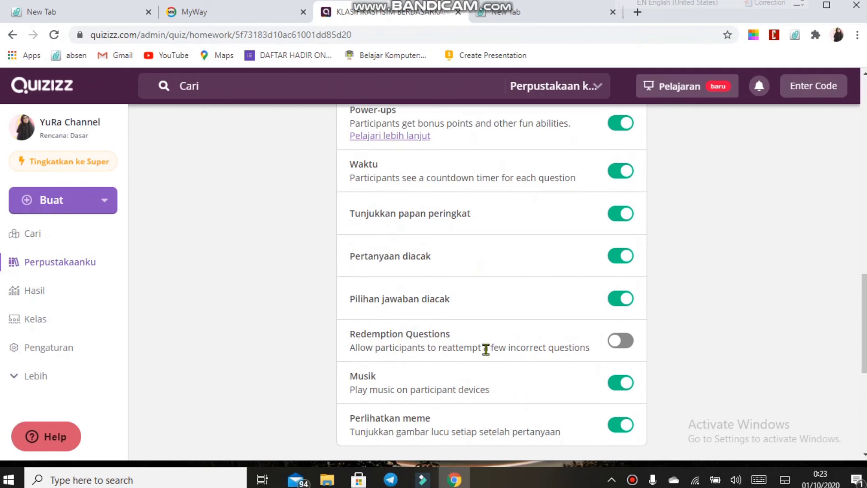
scroll(520, 346, "down", 1)
scroll(520, 346, "down", 1)
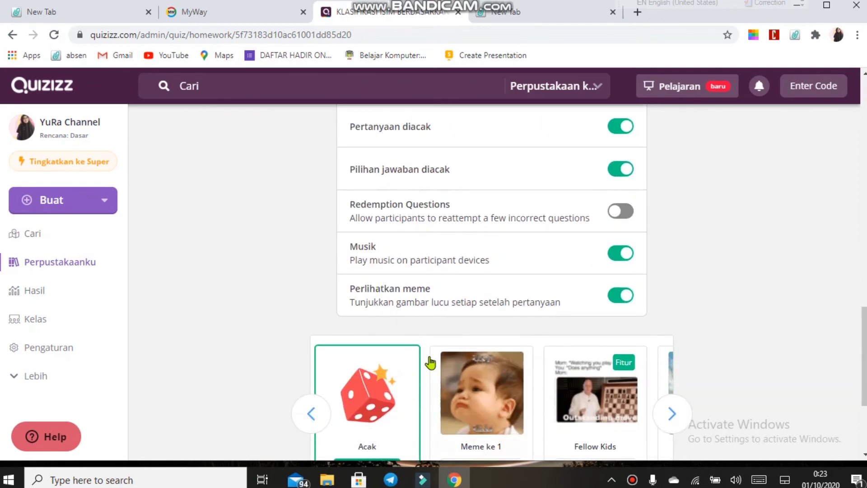
Step: Use the meme set Meme ke 1 for the homework quiz and submit the assignment to the class
scroll(429, 360, "down", 2)
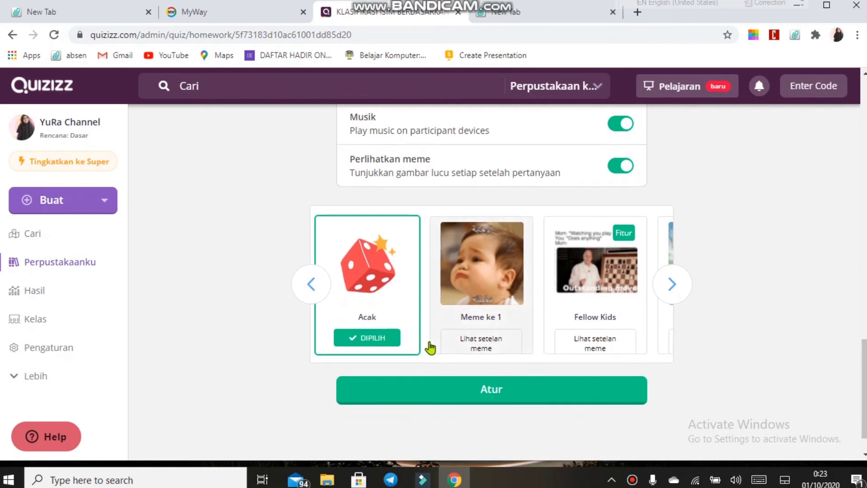
left_click(470, 344)
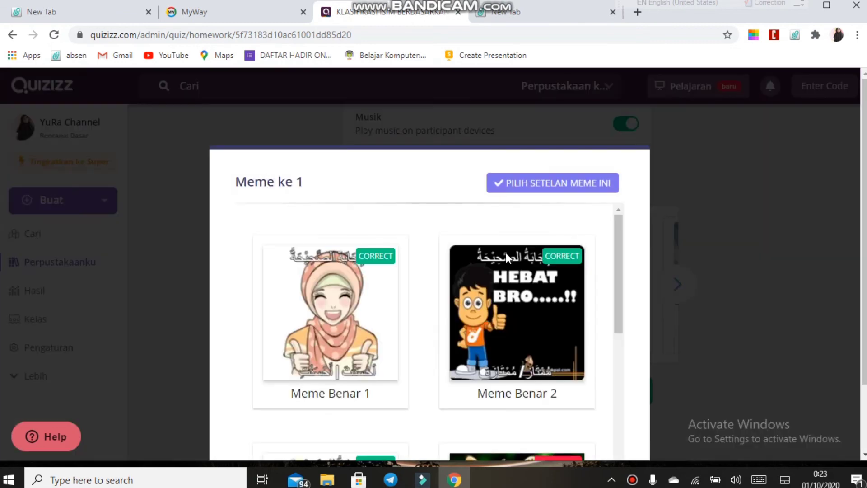
left_click(582, 185)
scroll(555, 316, "down", 1)
left_click(542, 352)
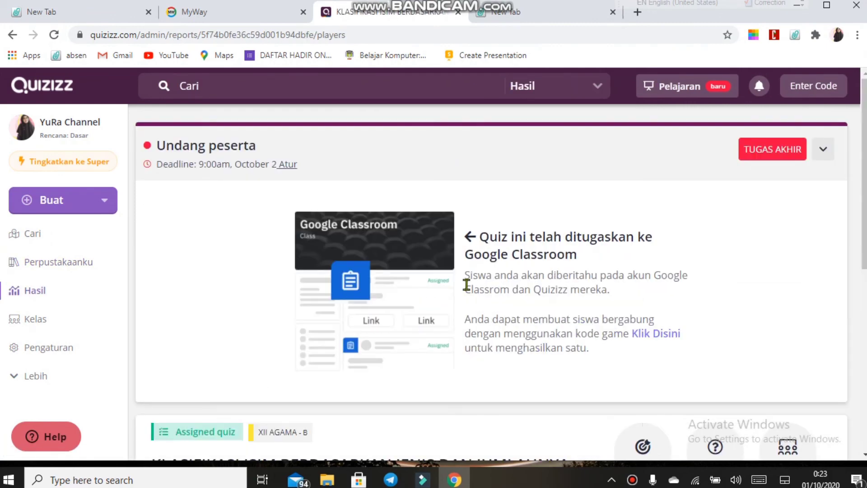
Step: Check the assigned quiz's report page for its Google Classroom assignment, class, accuracy, question count and participant attempts
scroll(455, 289, "down", 3)
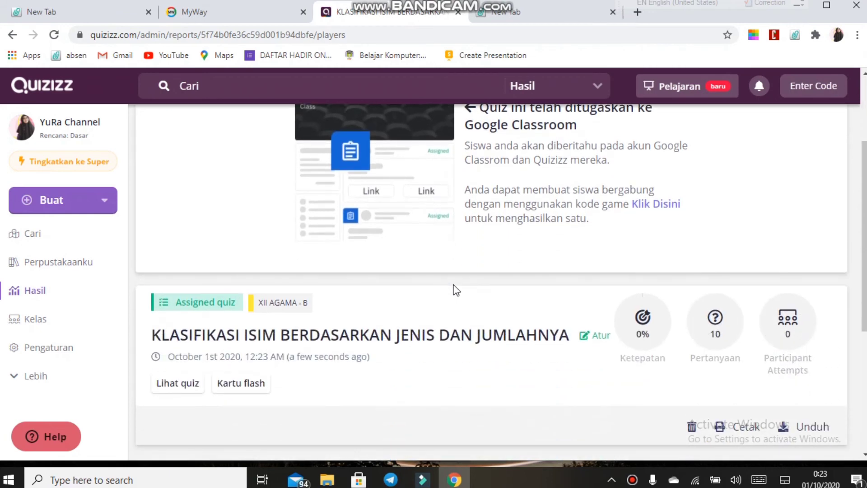
scroll(455, 289, "down", 1)
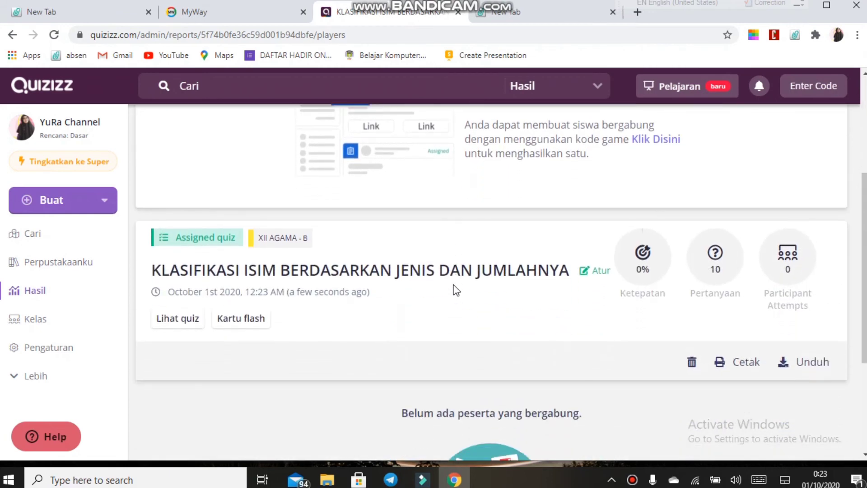
scroll(455, 289, "down", 1)
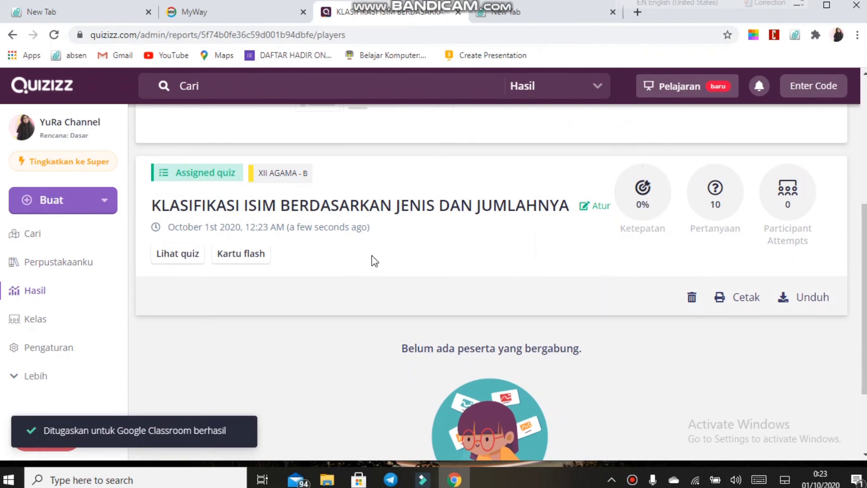
scroll(384, 259, "up", 3)
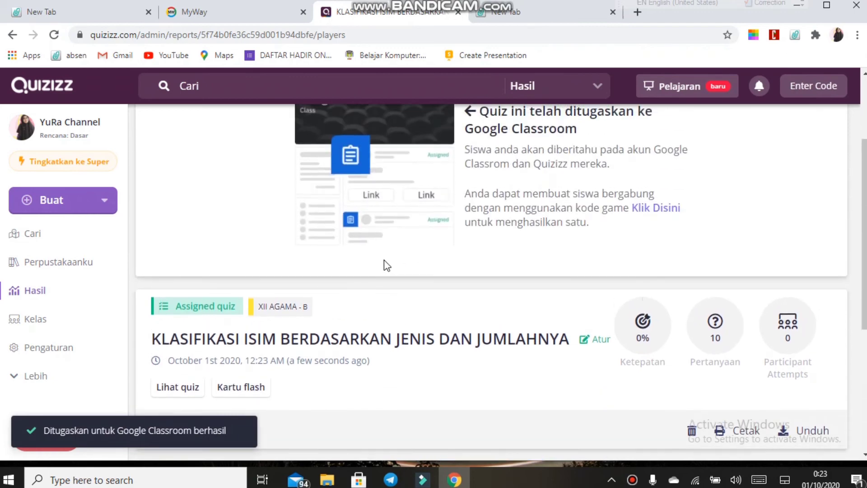
scroll(383, 266, "up", 1)
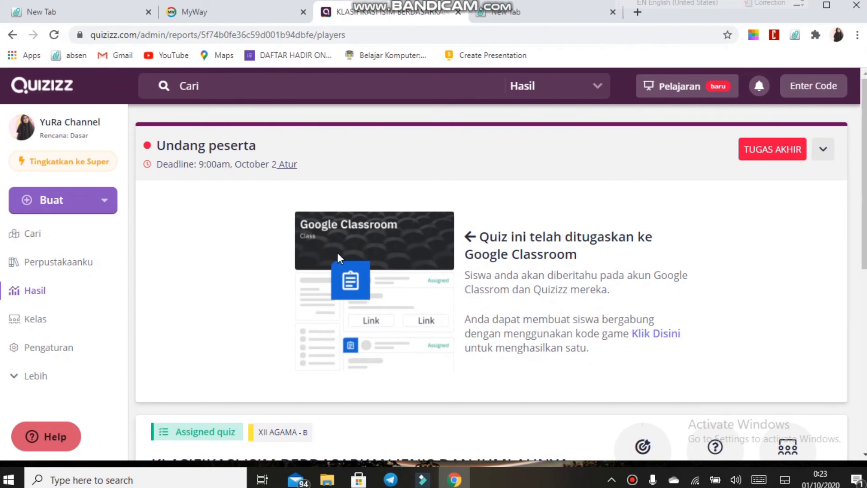
scroll(347, 266, "down", 2)
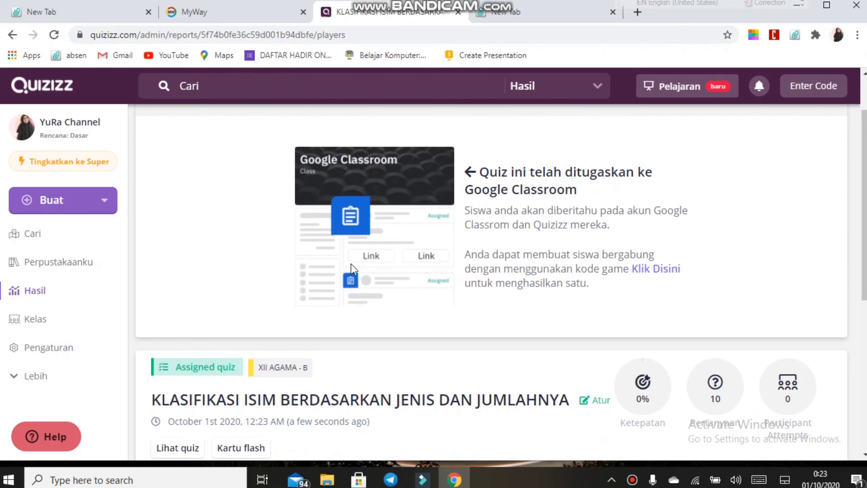
scroll(351, 263, "down", 2)
Step: Search the web for google classroom in the spare browser tab and open the Google Classroom site from the results
key("ctrl+Tab")
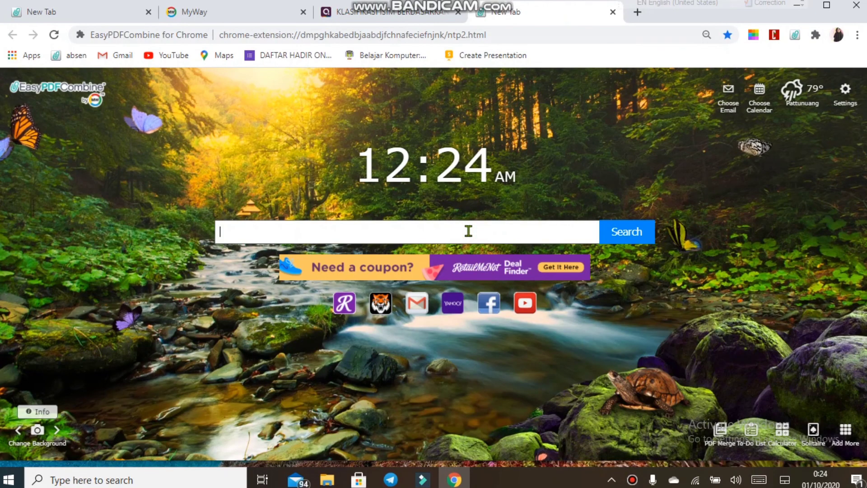
left_click(468, 231)
type("G")
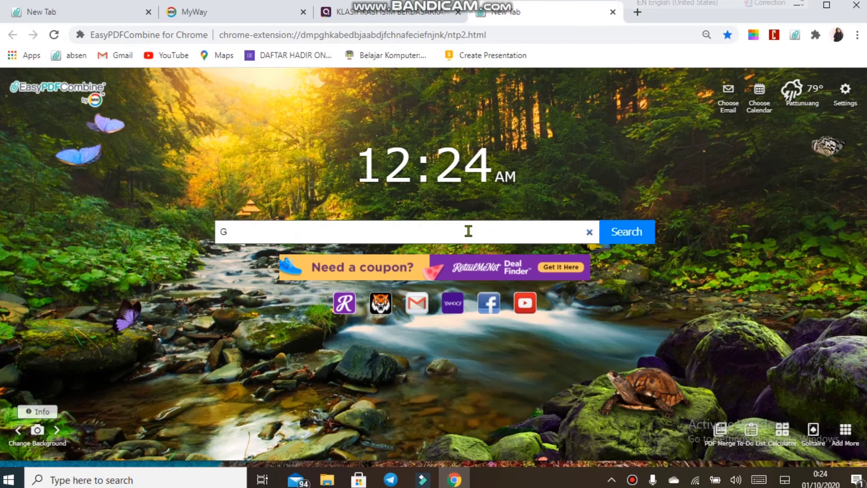
type("OO")
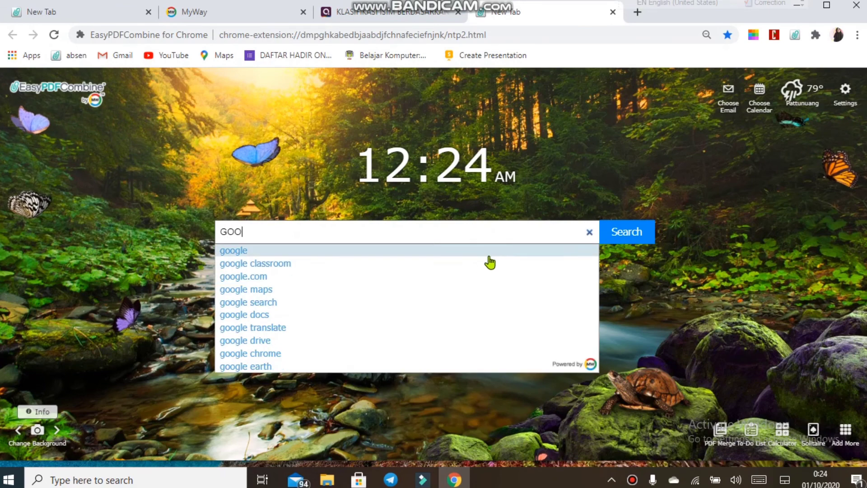
left_click(468, 263)
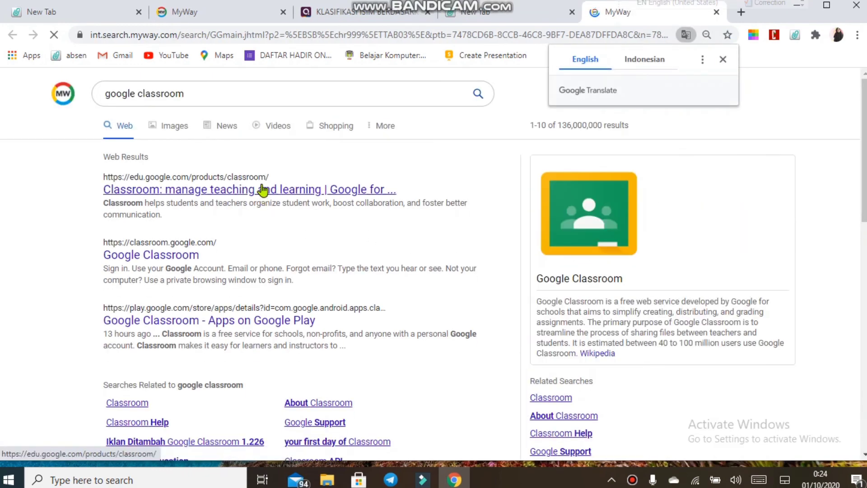
scroll(217, 288, "down", 1)
scroll(223, 281, "up", 1)
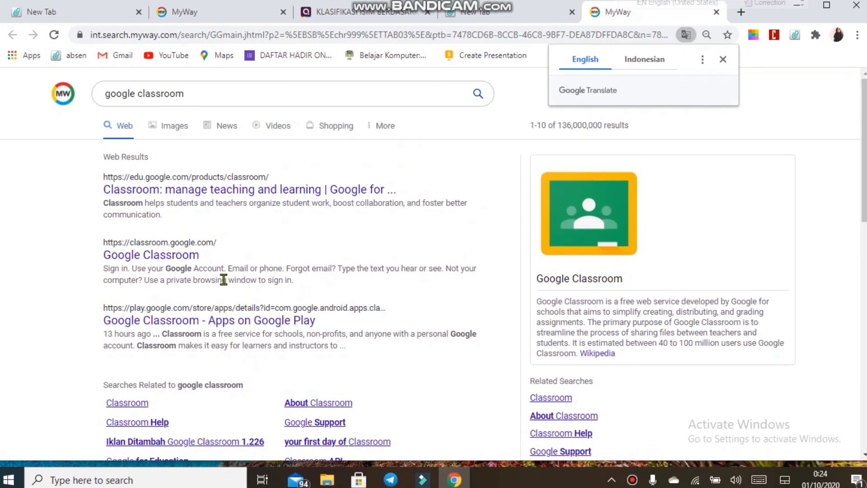
left_click(184, 257)
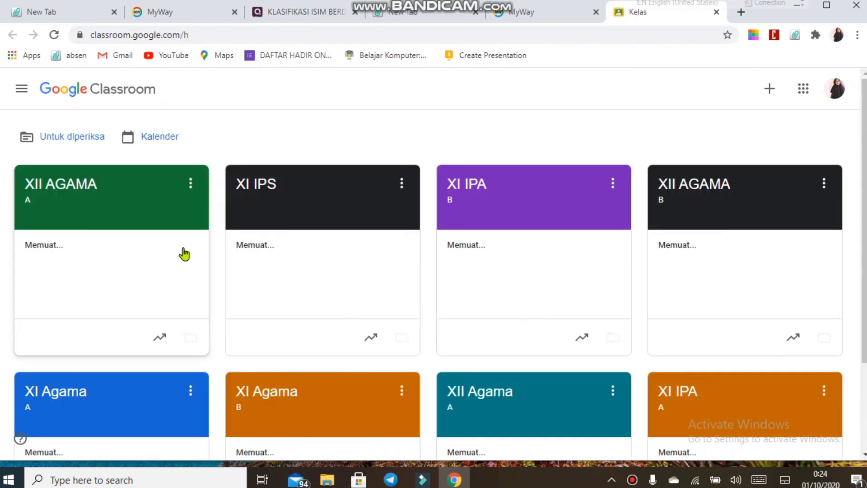
Step: Find class XII AGAMA B among the Classroom classes and open its 09.00 KLASIFIKASI ISIM BERDASARKAN JENIS DAN JUMLAHNYA assignment
scroll(337, 273, "down", 3)
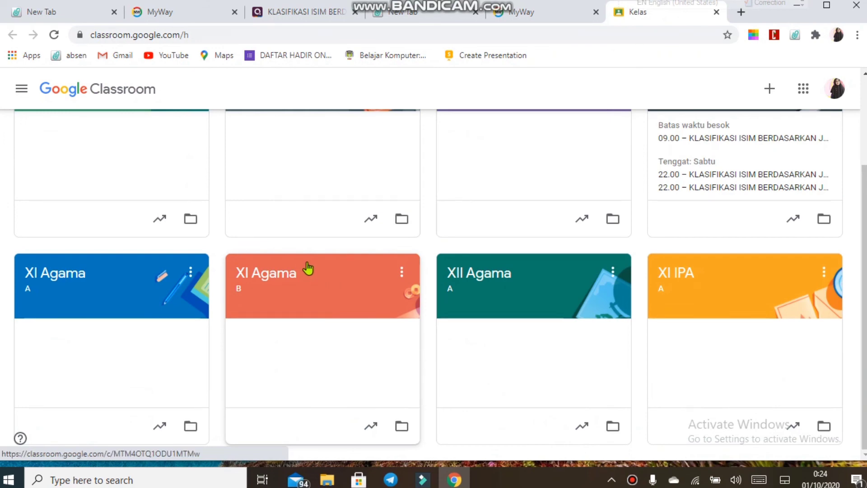
scroll(335, 289, "up", 3)
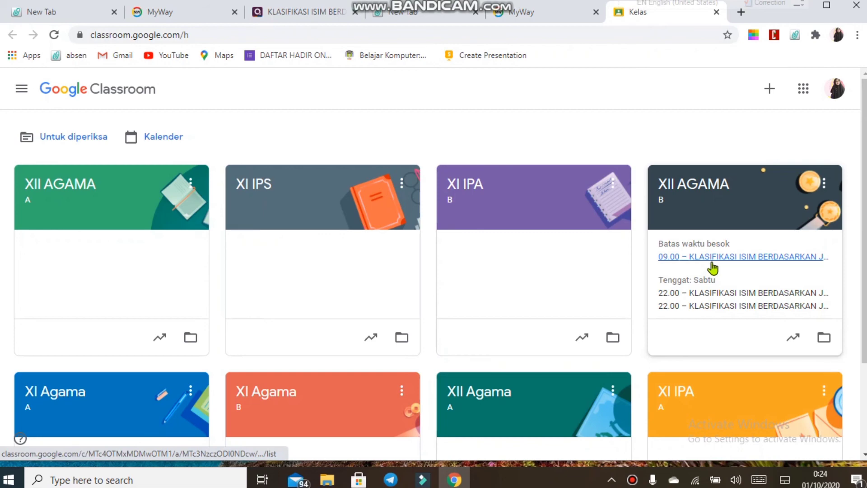
left_click(713, 259)
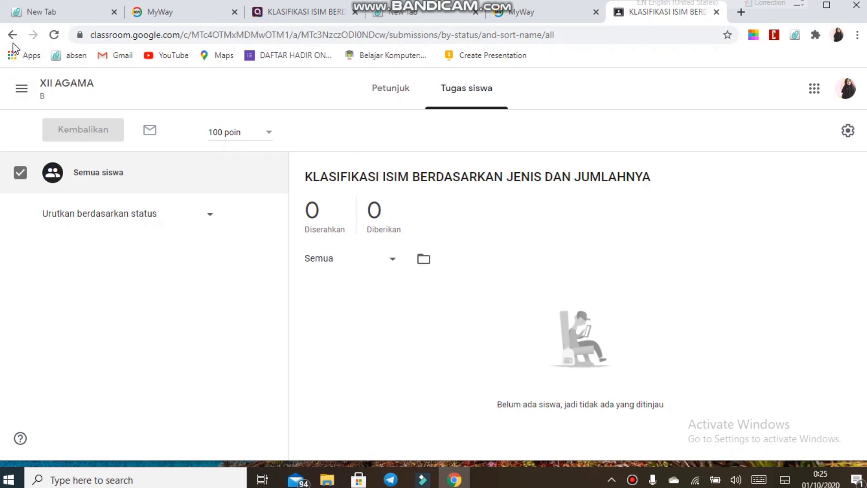
Step: Close the Classroom assignment page, switch back to Quizizz and open the list of quiz results
left_click(719, 17)
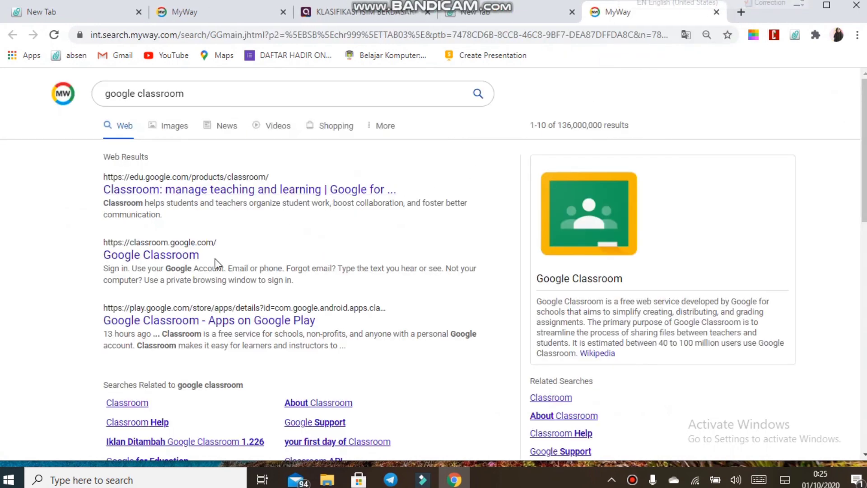
left_click(378, 12)
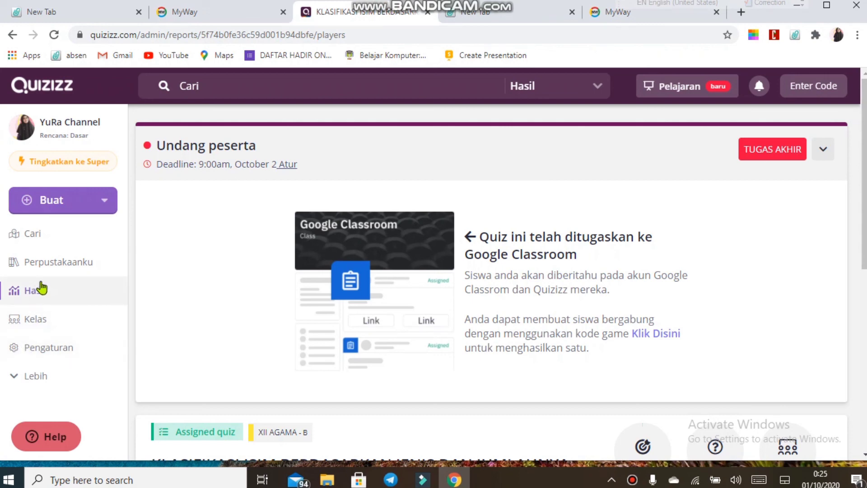
left_click(81, 303)
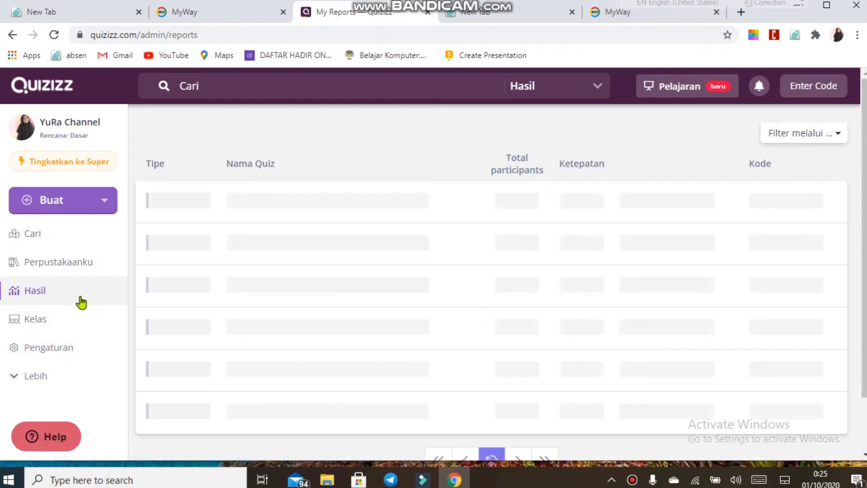